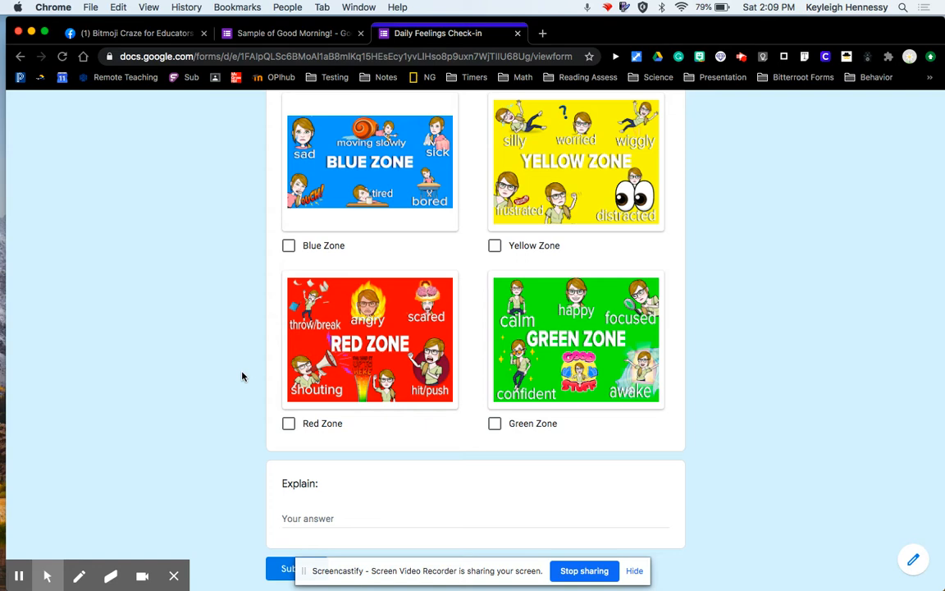
Scroll through the Daily Feelings Check-in form to review its name, zone and explanation questions.
{"action": "scroll", "coordinate": [248, 351], "scroll_direction": "up", "scroll_amount": 5}
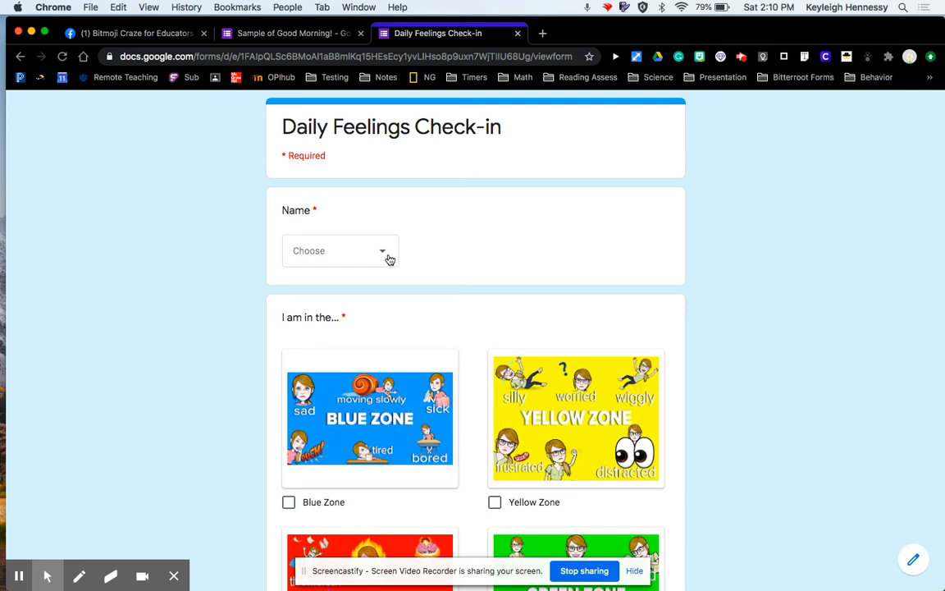
{"action": "scroll", "coordinate": [390, 259], "scroll_direction": "down", "scroll_amount": 5}
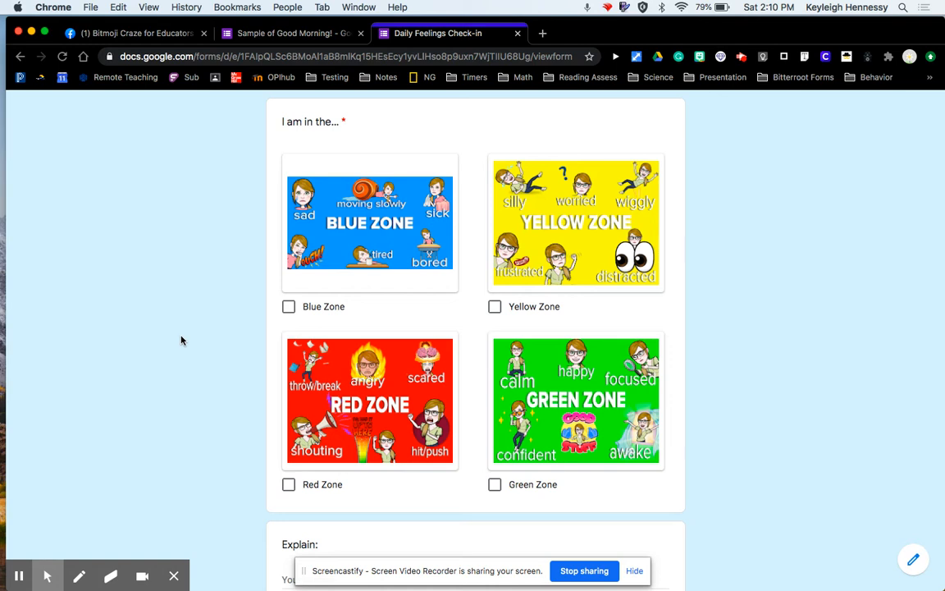
{"action": "scroll", "coordinate": [182, 341], "scroll_direction": "down", "scroll_amount": 3}
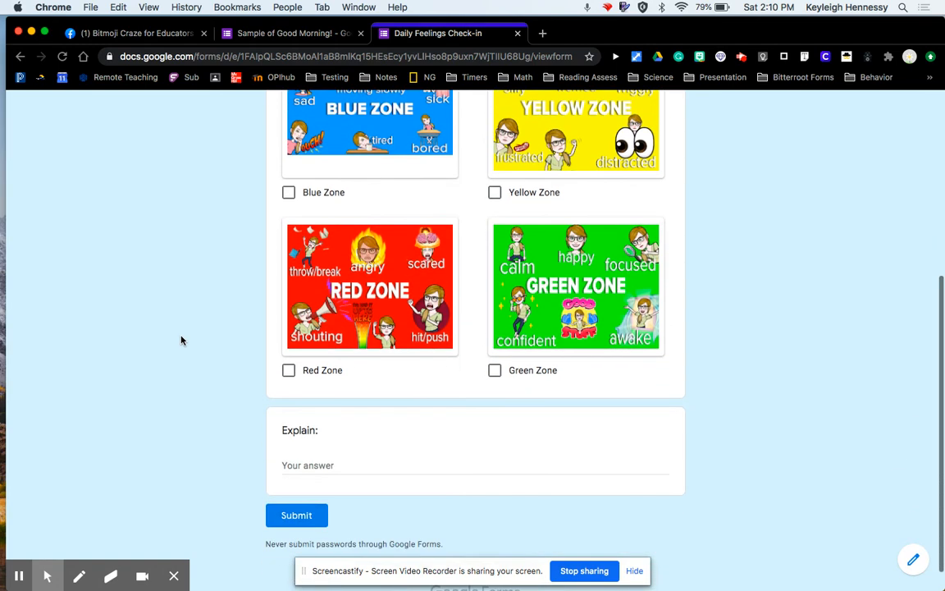
{"action": "scroll", "coordinate": [247, 450], "scroll_direction": "up", "scroll_amount": 2}
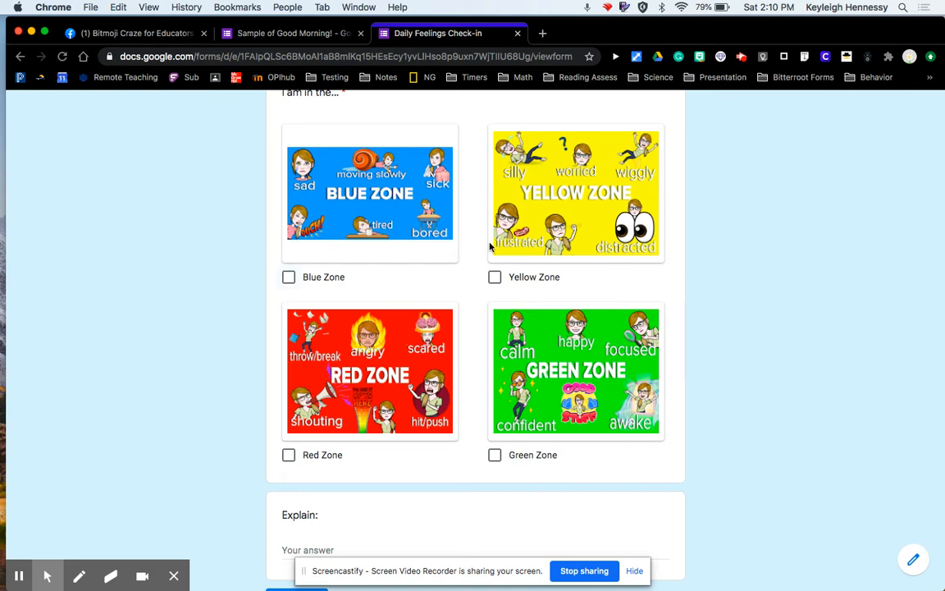
{"action": "scroll", "coordinate": [295, 364], "scroll_direction": "down", "scroll_amount": 2}
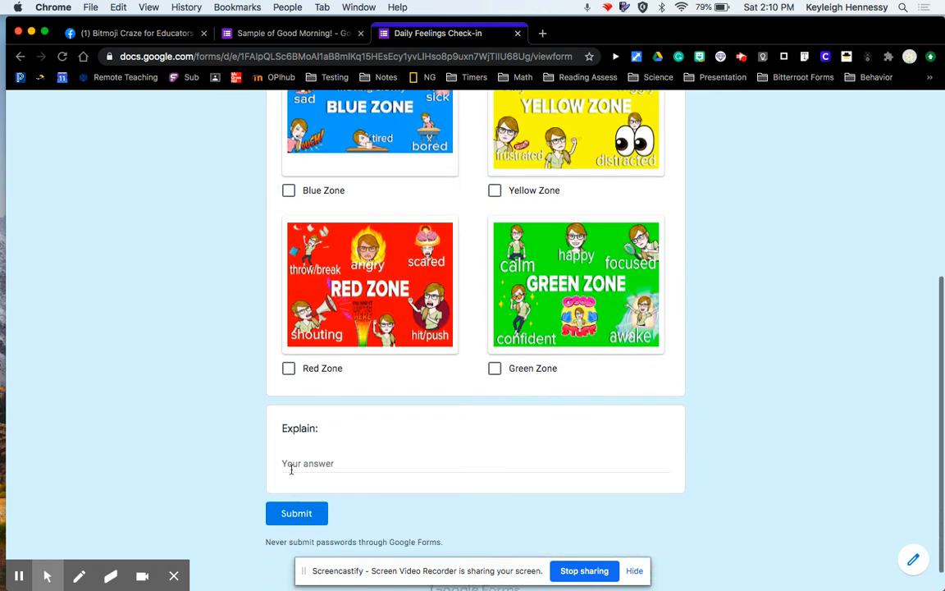
{"action": "scroll", "coordinate": [359, 476], "scroll_direction": "up", "scroll_amount": 2}
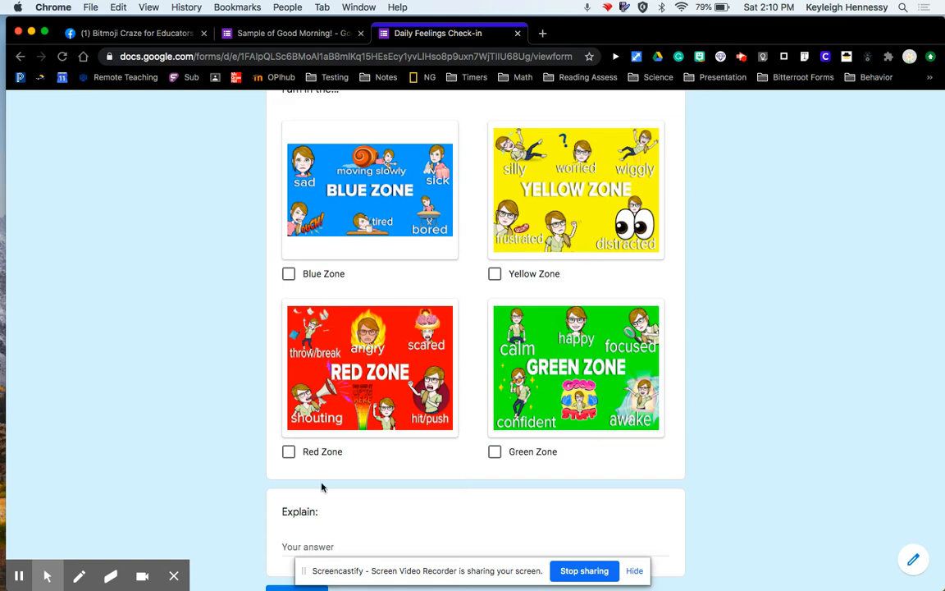
{"action": "scroll", "coordinate": [248, 526], "scroll_direction": "up", "scroll_amount": 5}
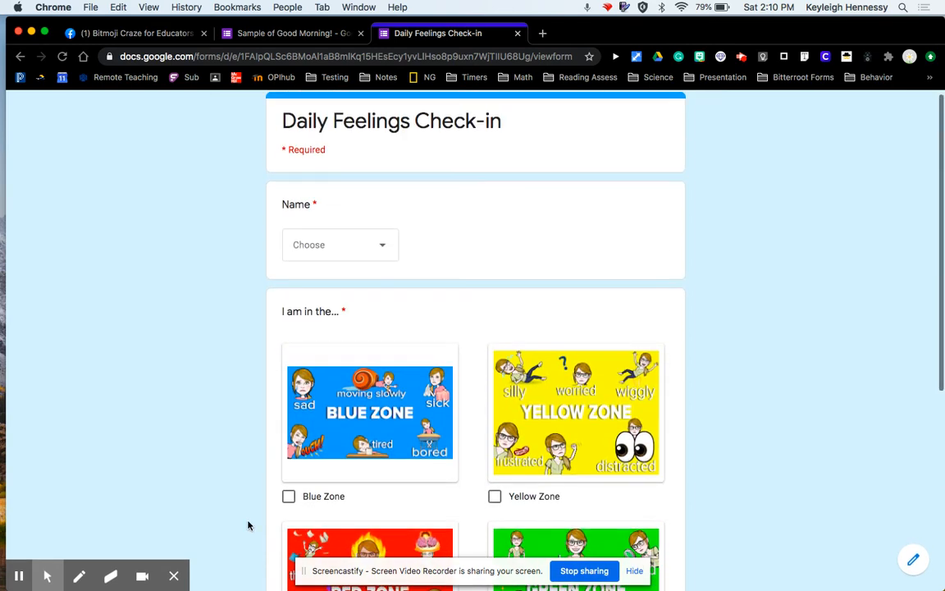
{"action": "scroll", "coordinate": [249, 525], "scroll_direction": "down", "scroll_amount": 2}
{"action": "scroll", "coordinate": [249, 525], "scroll_direction": "up", "scroll_amount": 2}
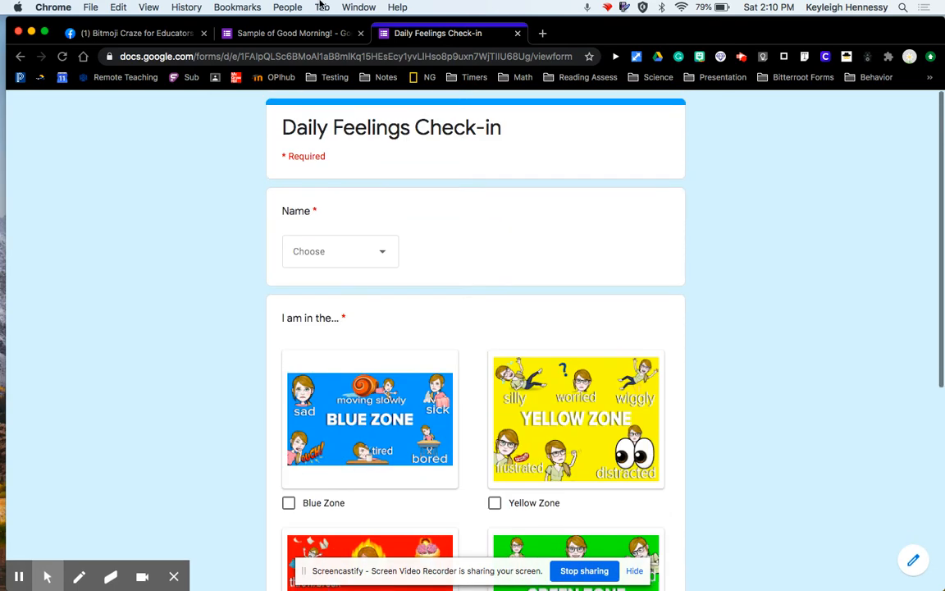
Open the form editor's responses and browse the individual responses.
{"action": "left_click", "coordinate": [308, 34]}
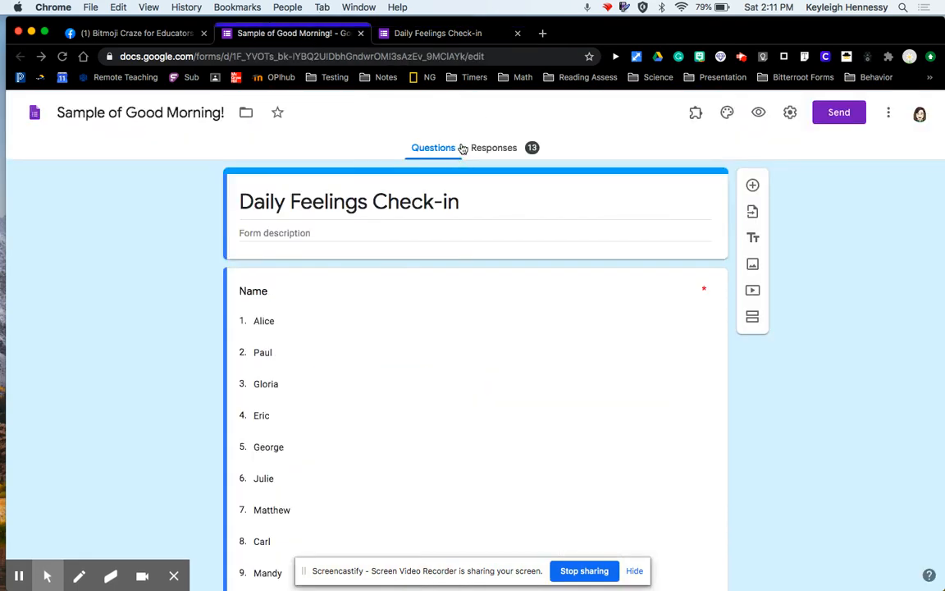
{"action": "left_click", "coordinate": [490, 149]}
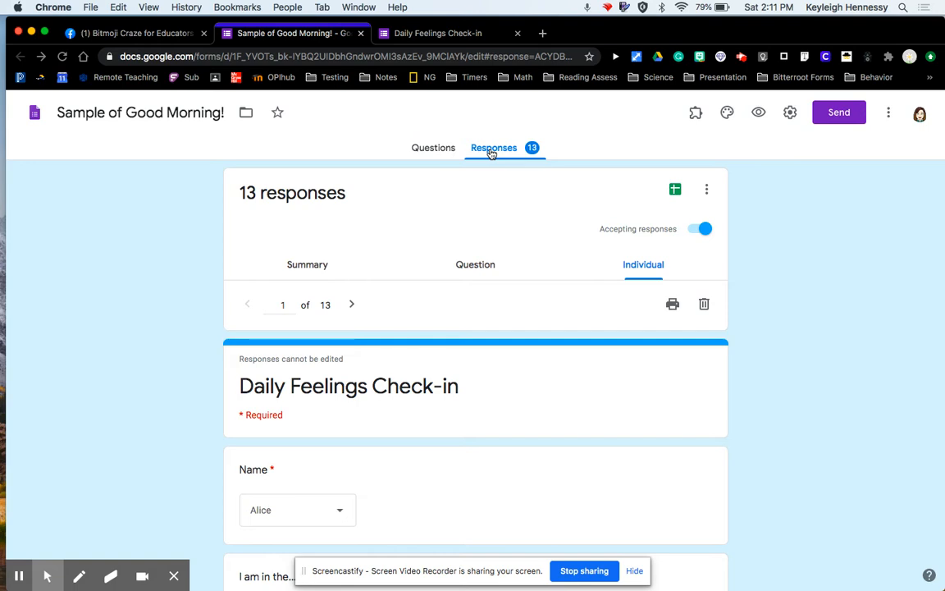
{"action": "scroll", "coordinate": [487, 440], "scroll_direction": "down", "scroll_amount": 4}
{"action": "scroll", "coordinate": [487, 440], "scroll_direction": "up", "scroll_amount": 4}
{"action": "left_click", "coordinate": [354, 306]}
{"action": "left_click", "coordinate": [354, 306]}
Link the form responses to a new spreadsheet named Sample of Good Morning! (Responses).
{"action": "left_click", "coordinate": [675, 194]}
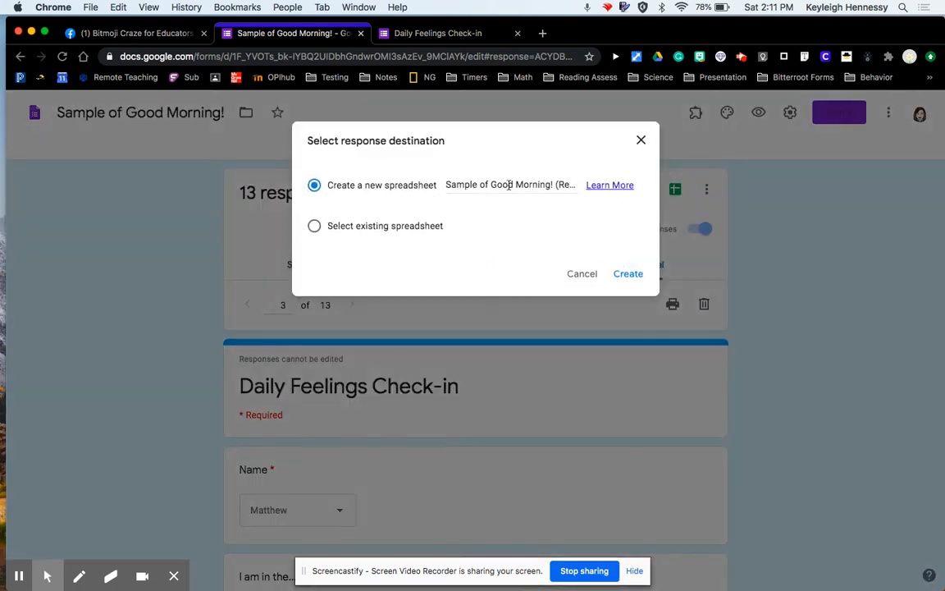
{"action": "left_click", "coordinate": [629, 273]}
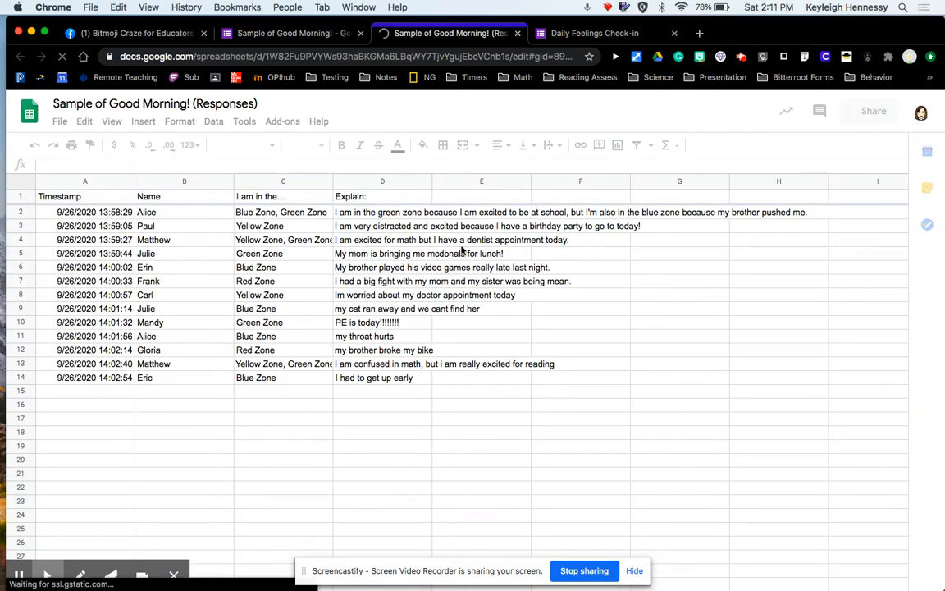
Examine the name, zone and explanation cells of the response rows in the spreadsheet.
{"action": "left_click", "coordinate": [113, 217]}
{"action": "left_click", "coordinate": [152, 215]}
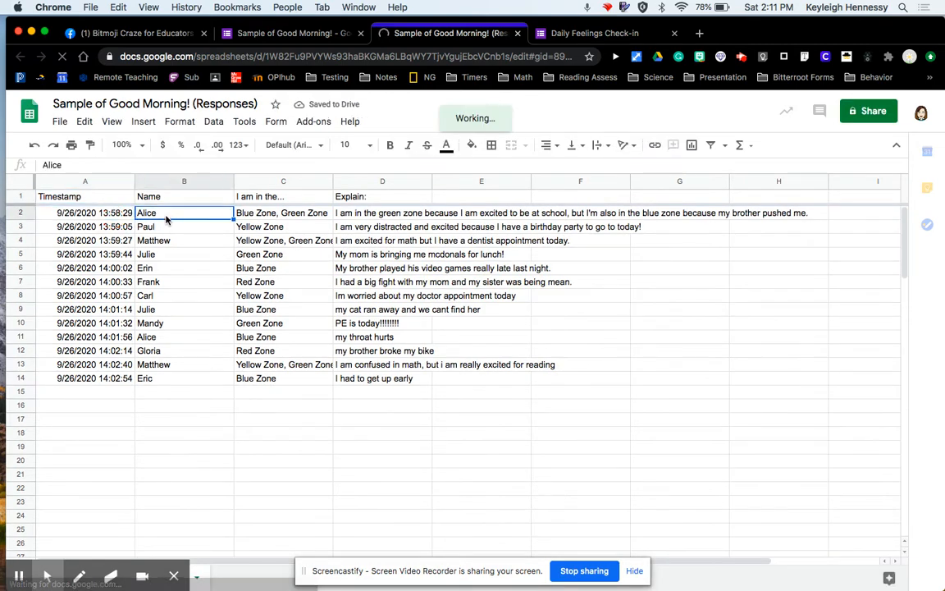
{"action": "left_click", "coordinate": [270, 217]}
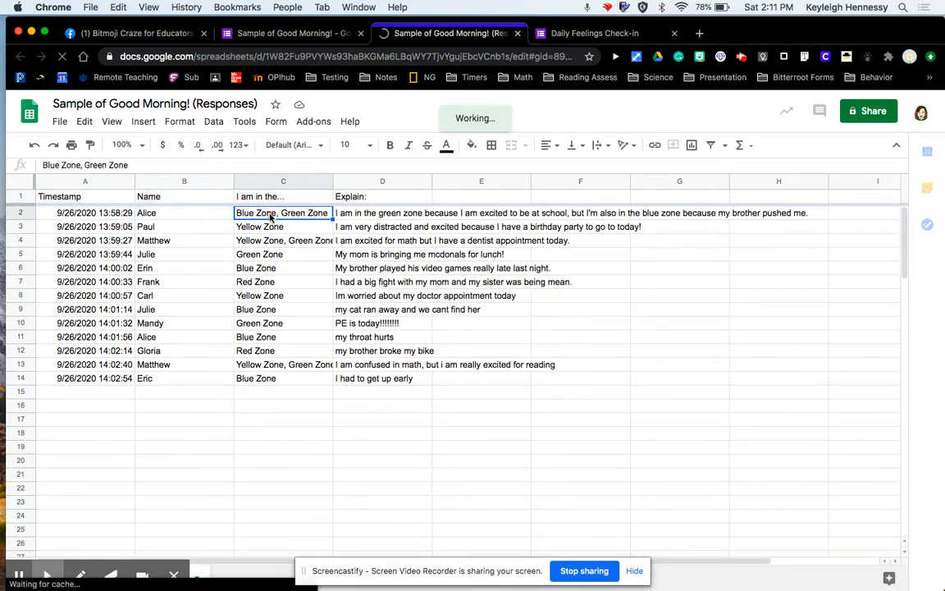
{"action": "left_click", "coordinate": [379, 215]}
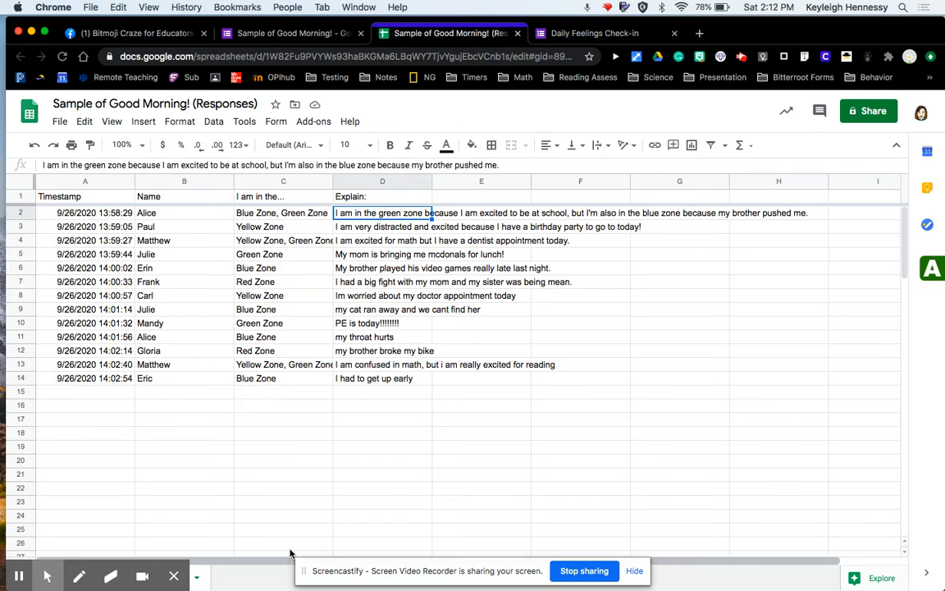
{"action": "left_click", "coordinate": [279, 380]}
{"action": "left_click", "coordinate": [357, 381]}
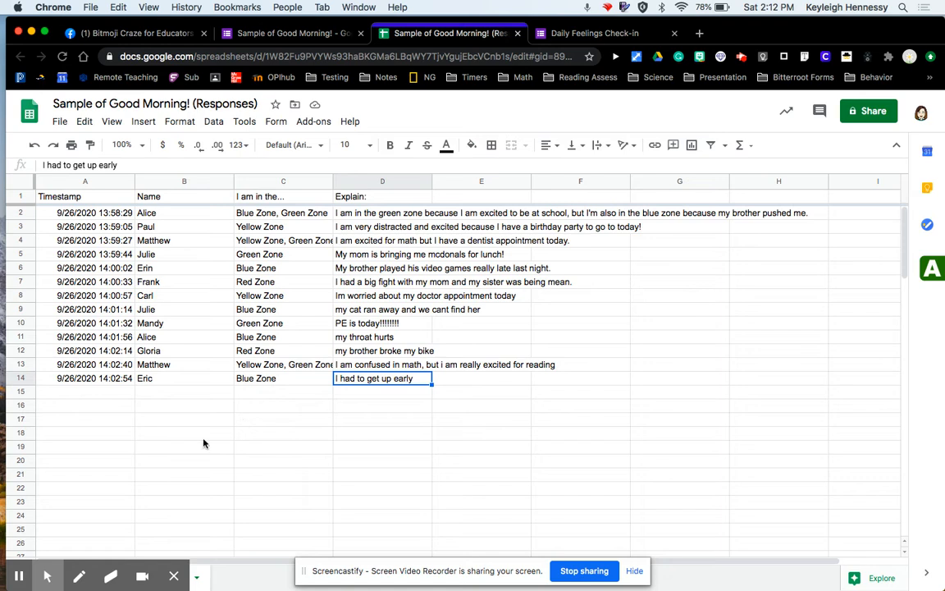
{"action": "left_click", "coordinate": [18, 576]}
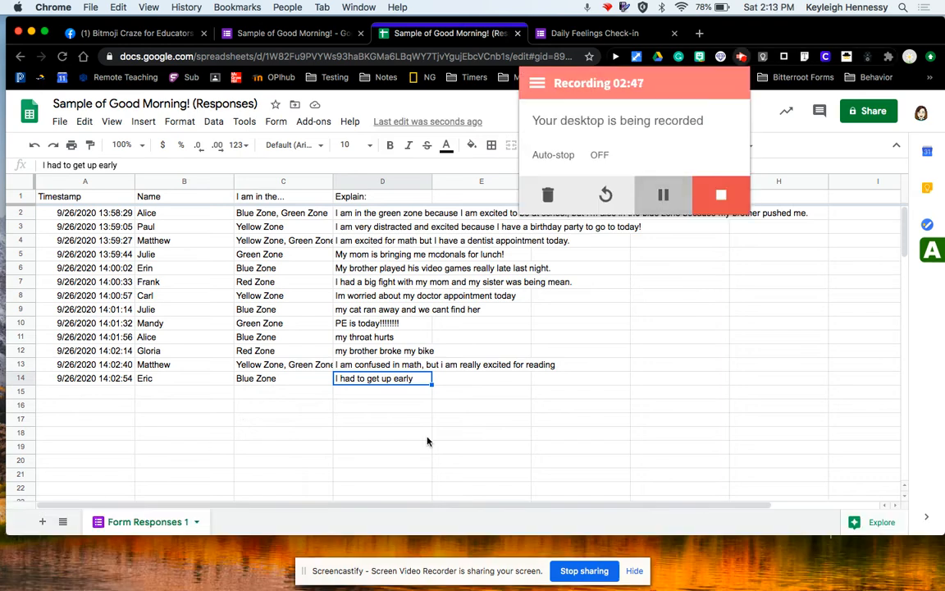
{"action": "left_click", "coordinate": [235, 531]}
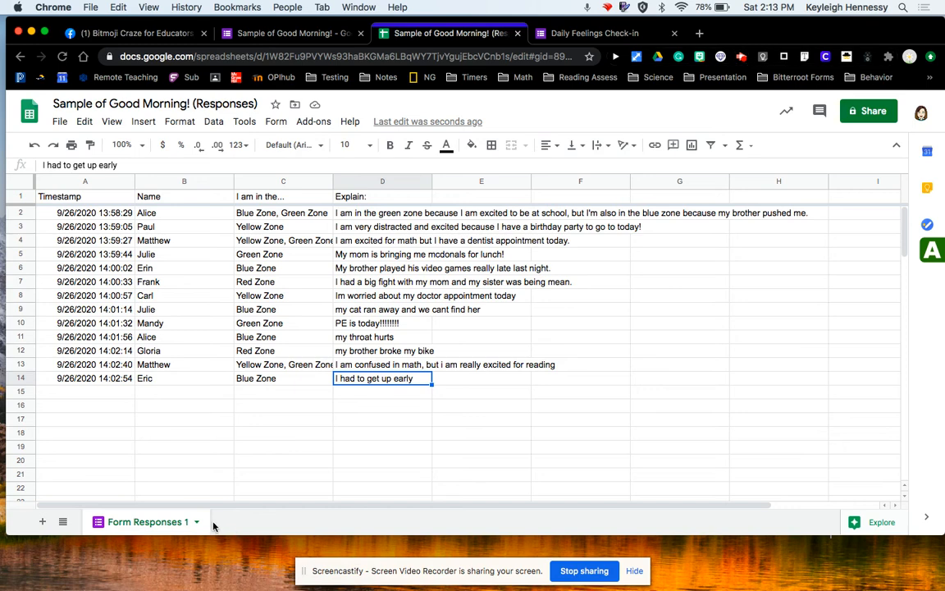
Add a new sheet and move it in front of the Form Responses 1 sheet.
{"action": "left_click", "coordinate": [42, 522]}
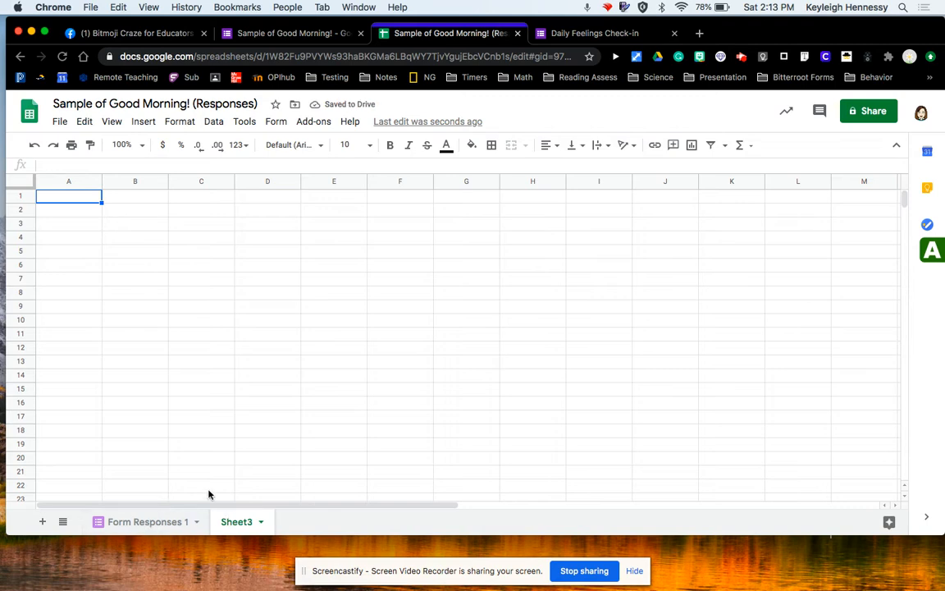
{"action": "left_click", "coordinate": [146, 529]}
{"action": "left_click", "coordinate": [233, 522]}
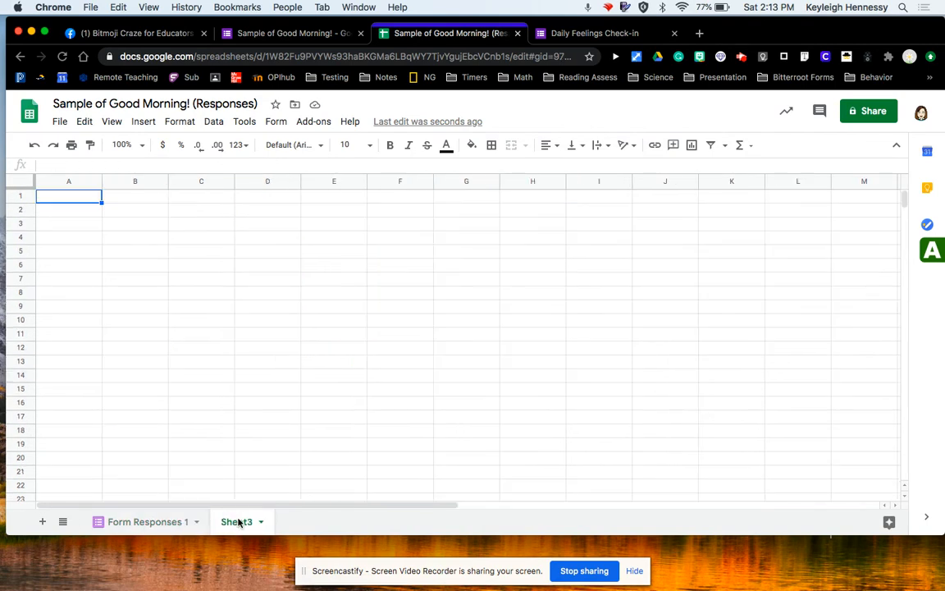
{"action": "left_click_drag", "start_coordinate": [238, 523], "coordinate": [96, 520]}
{"action": "left_click_drag", "start_coordinate": [238, 523], "coordinate": [109, 520]}
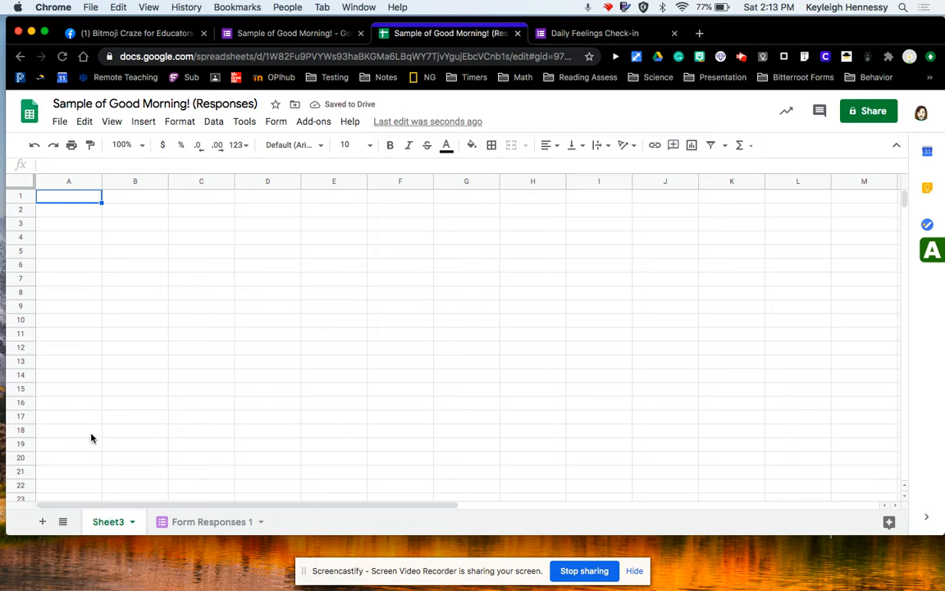
Enter =QUERY('Form Responses 1'!A:D,"Select *") in cell A1 of the new sheet.
{"action": "left_click", "coordinate": [68, 196]}
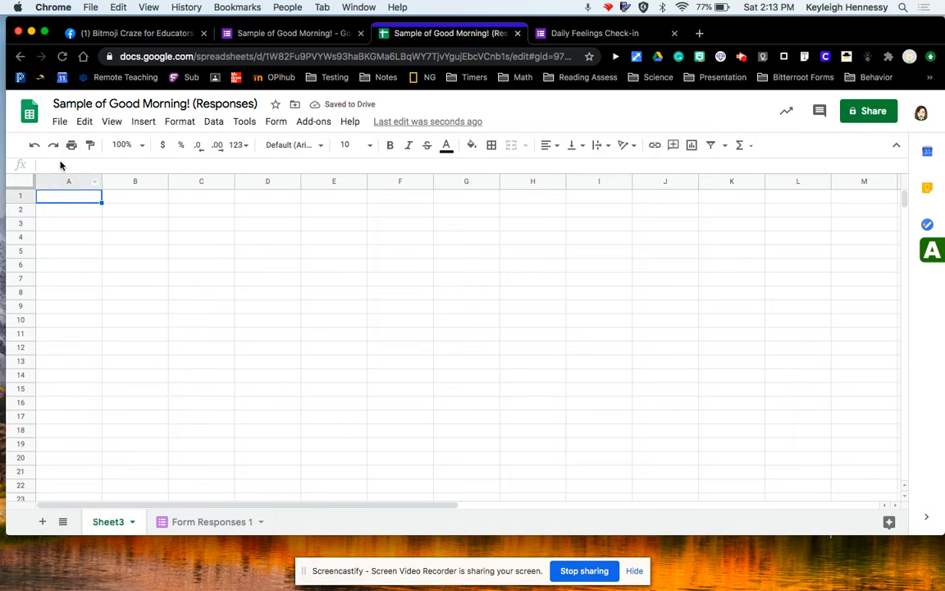
{"action": "left_click", "coordinate": [58, 164]}
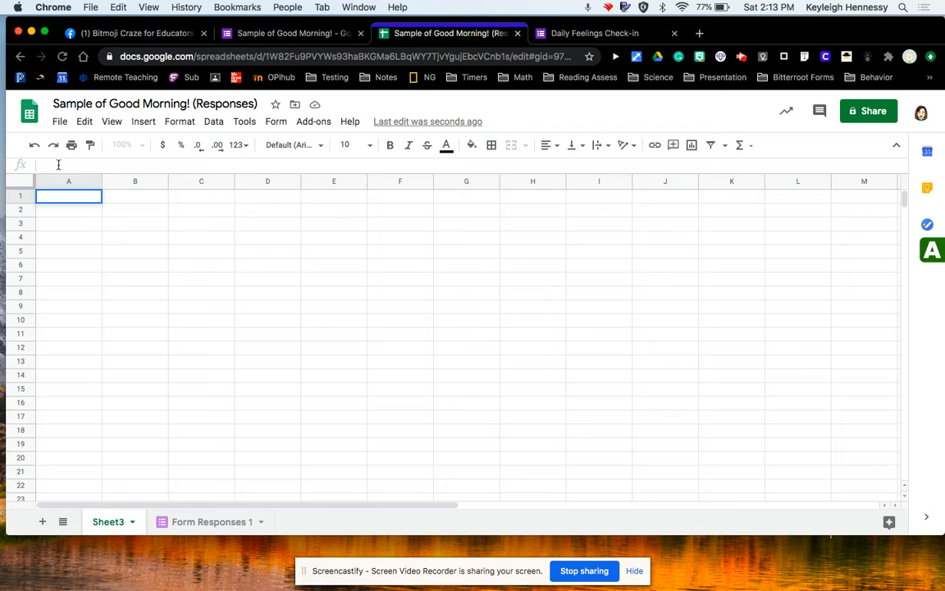
{"action": "type", "text": "=QUERY('Form Responses 1'!A:D,\"Select *\")"}
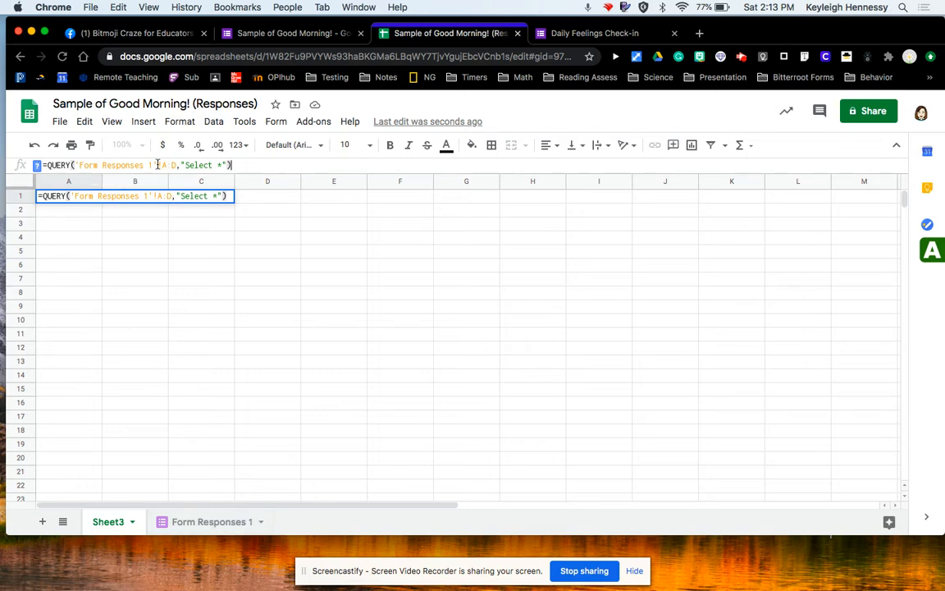
{"action": "left_click", "coordinate": [196, 527]}
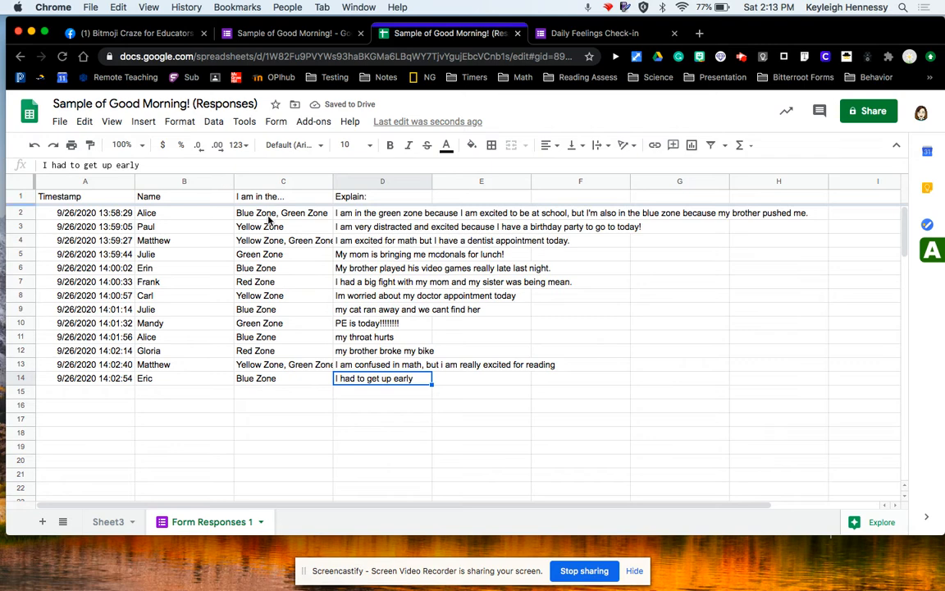
{"action": "left_click", "coordinate": [110, 521]}
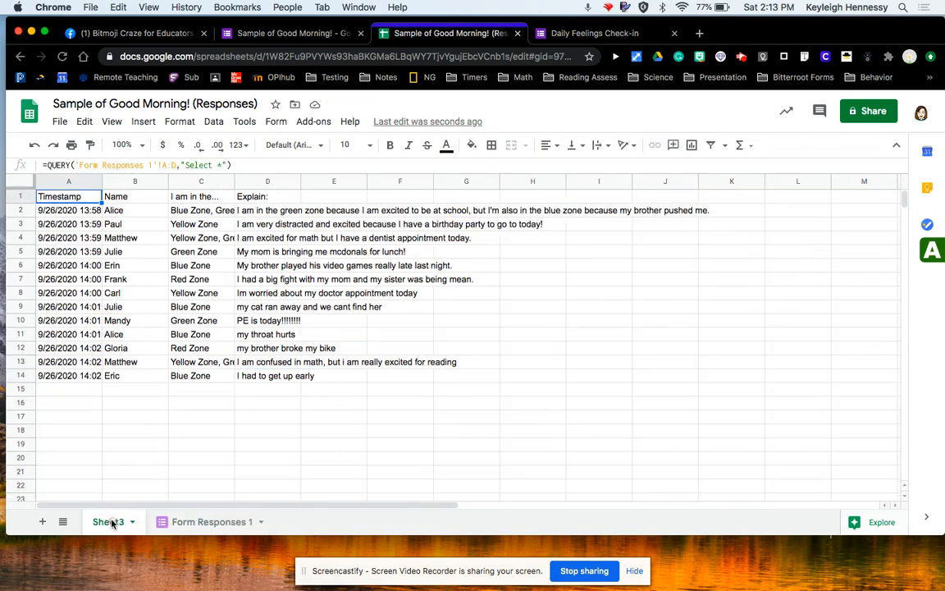
Review the QUERY formula's range and query string against the Form Responses 1 sheet.
{"action": "left_click", "coordinate": [182, 165]}
{"action": "type", "text": "\""}
{"action": "left_click", "coordinate": [246, 165]}
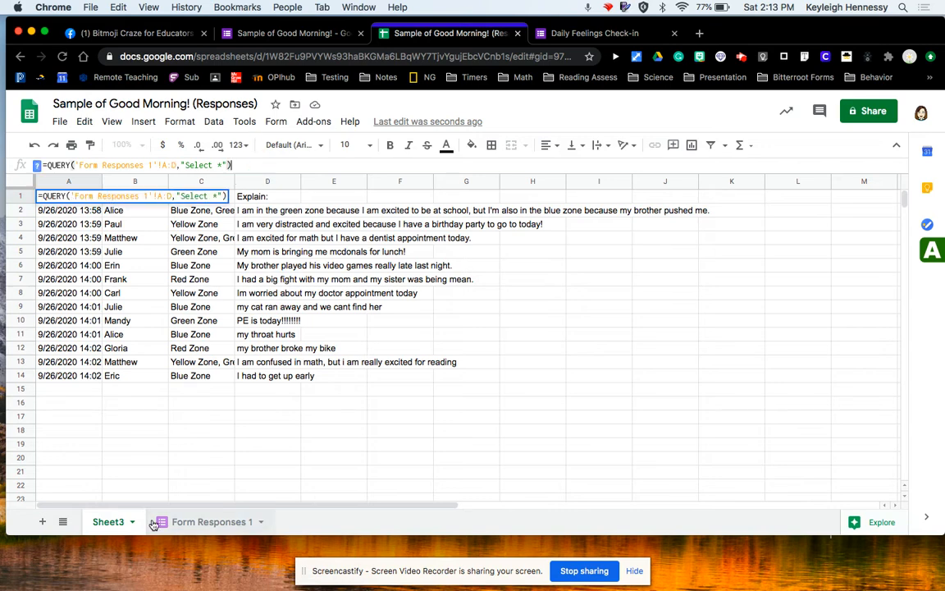
{"action": "left_click", "coordinate": [214, 522]}
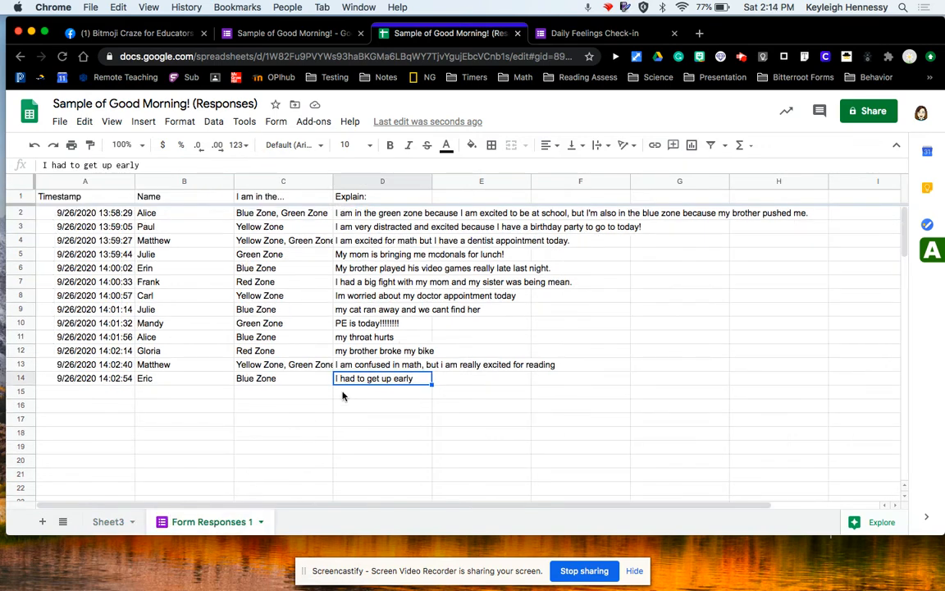
{"action": "left_click", "coordinate": [105, 527]}
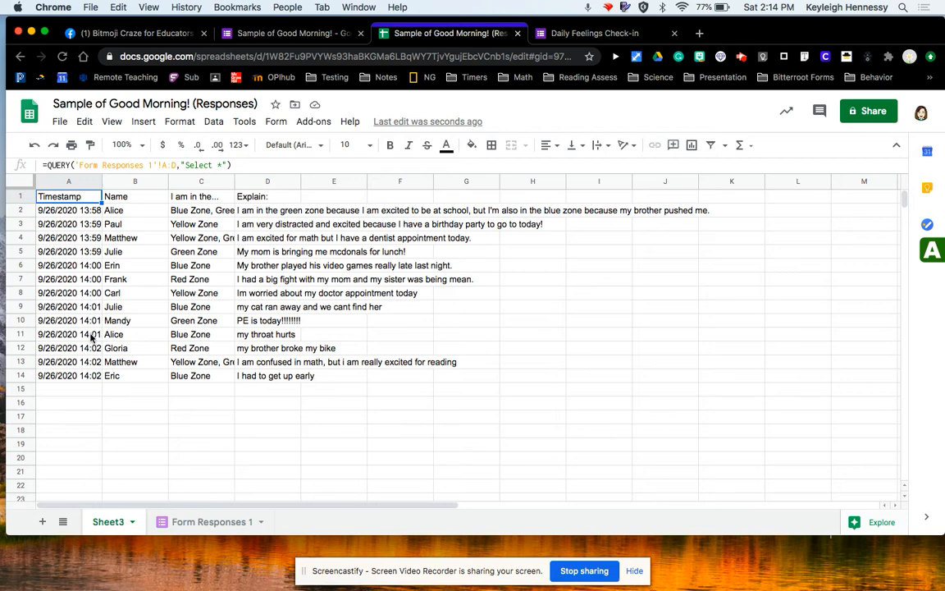
Make the header row of the new sheet bold.
{"action": "left_click", "coordinate": [24, 195]}
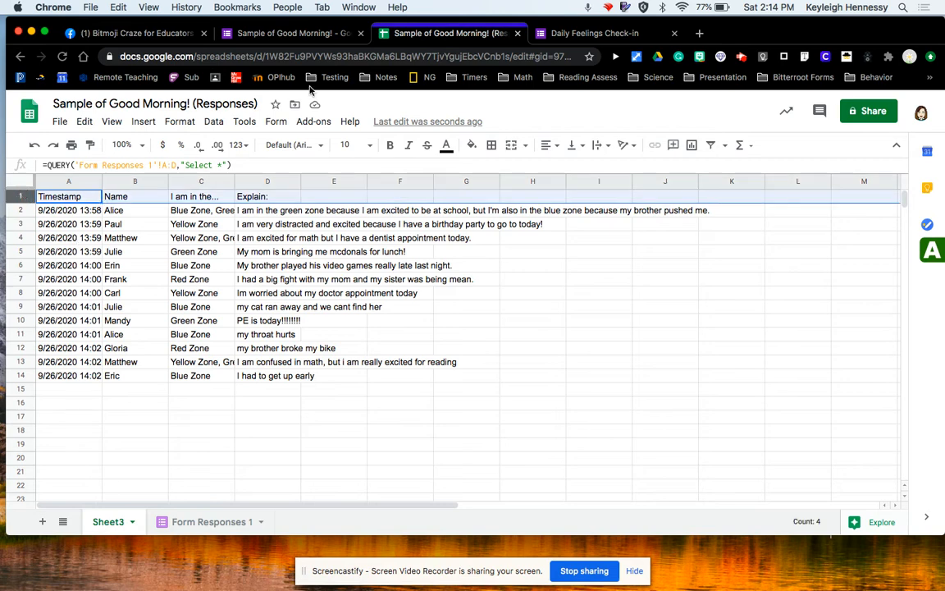
{"action": "left_click", "coordinate": [392, 145]}
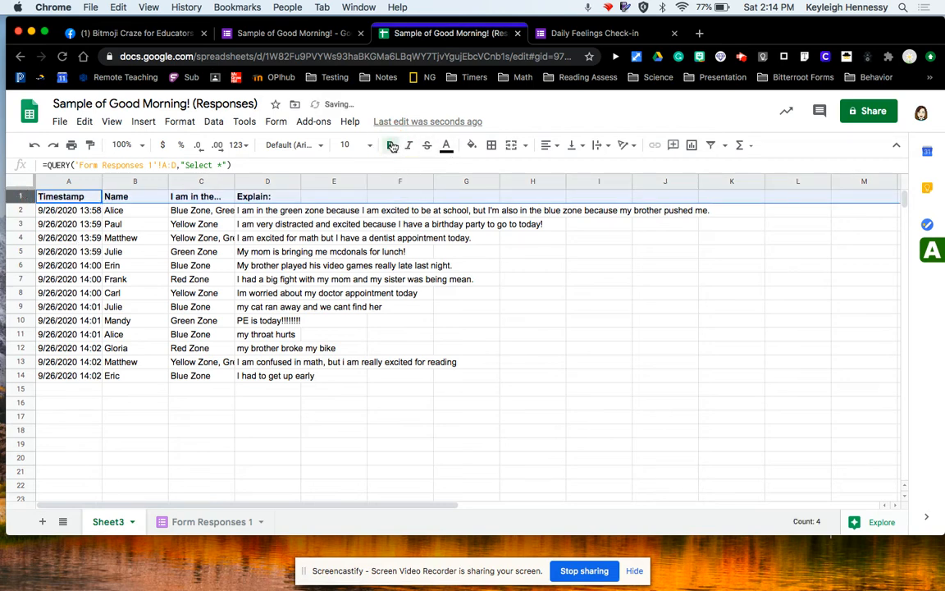
Delete the empty columns E through Z from the new sheet.
{"action": "left_click", "coordinate": [276, 181]}
{"action": "left_click_drag", "start_coordinate": [275, 181], "coordinate": [331, 182]}
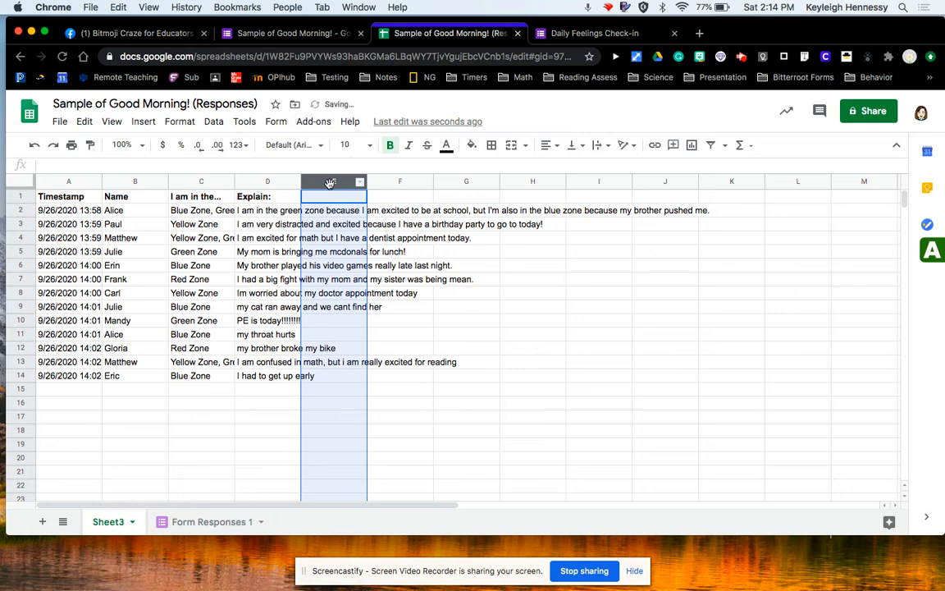
{"action": "scroll", "coordinate": [557, 214], "scroll_direction": "right", "scroll_amount": 10}
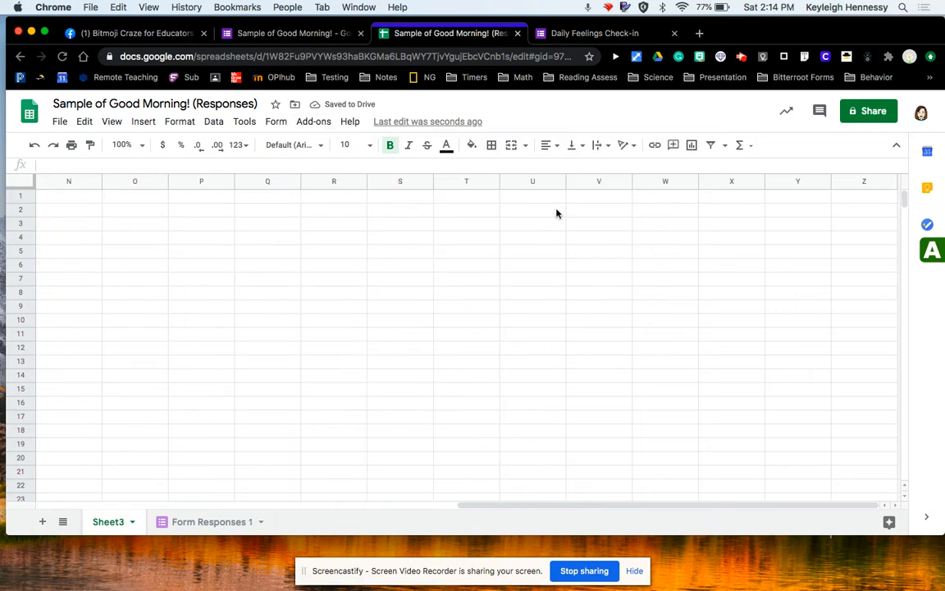
{"action": "left_click", "coordinate": [861, 183], "text": "shift"}
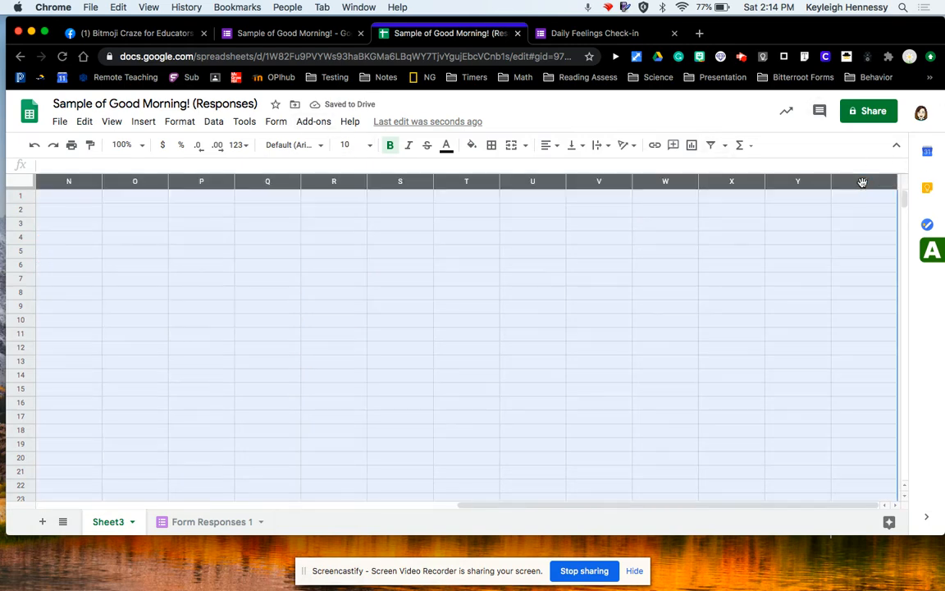
{"action": "right_click", "coordinate": [863, 185]}
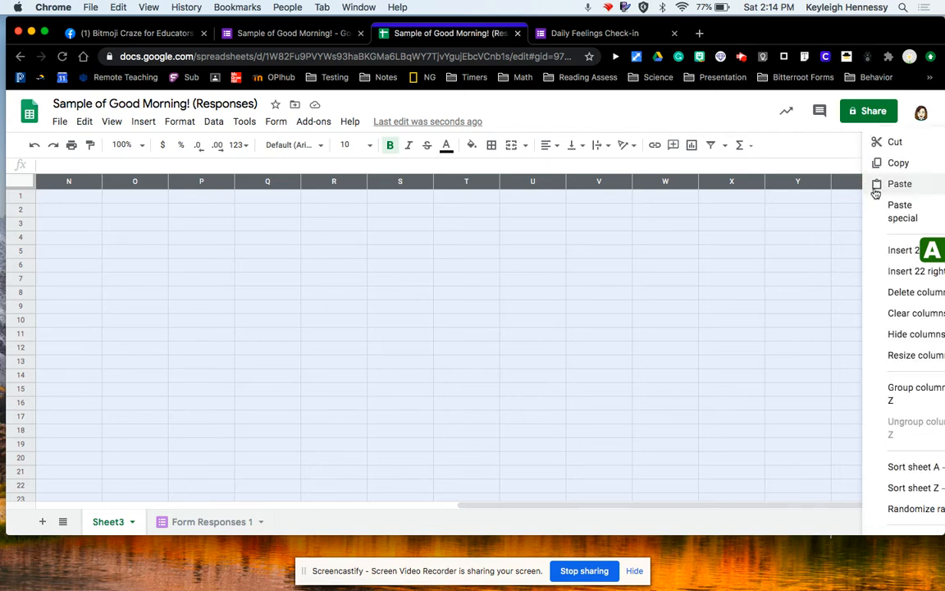
{"action": "left_click", "coordinate": [884, 293]}
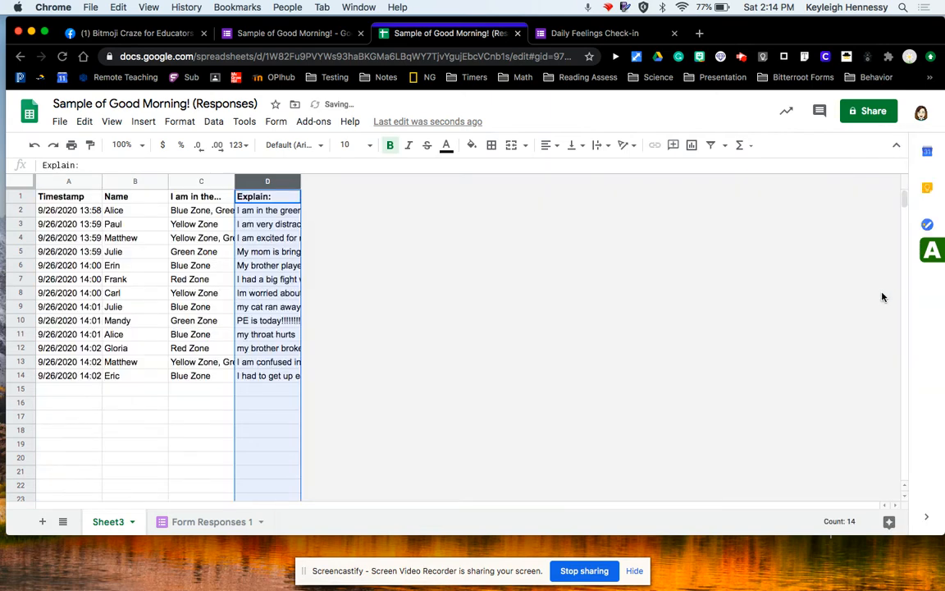
Widen column D and turn on text wrapping for it.
{"action": "left_click_drag", "start_coordinate": [302, 183], "coordinate": [409, 173]}
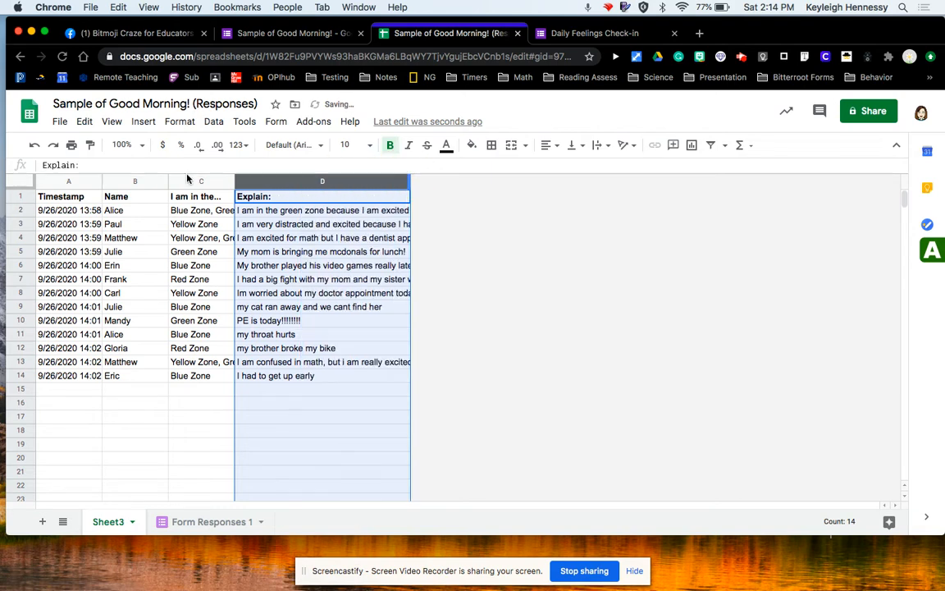
{"action": "left_click", "coordinate": [177, 122]}
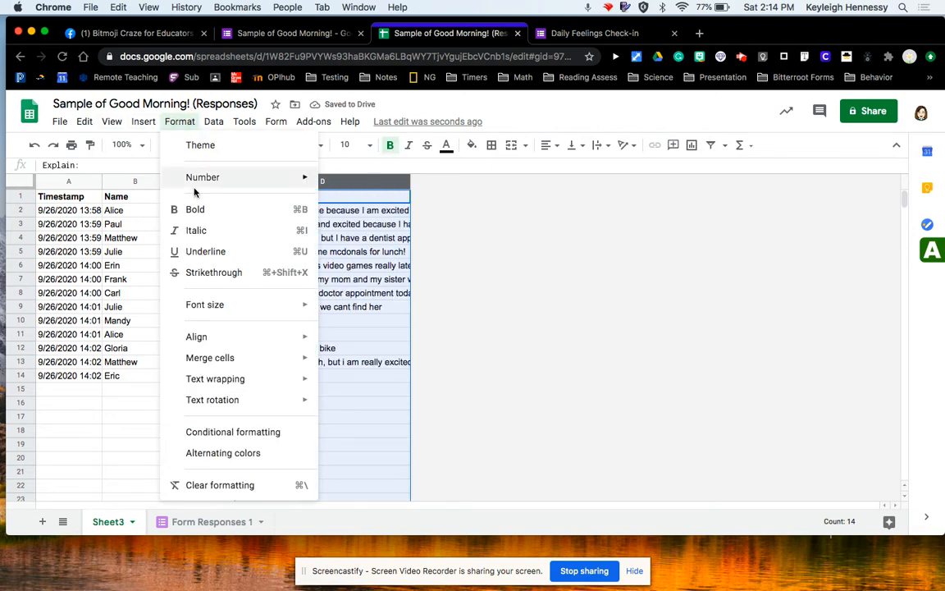
{"action": "mouse_move", "coordinate": [187, 339]}
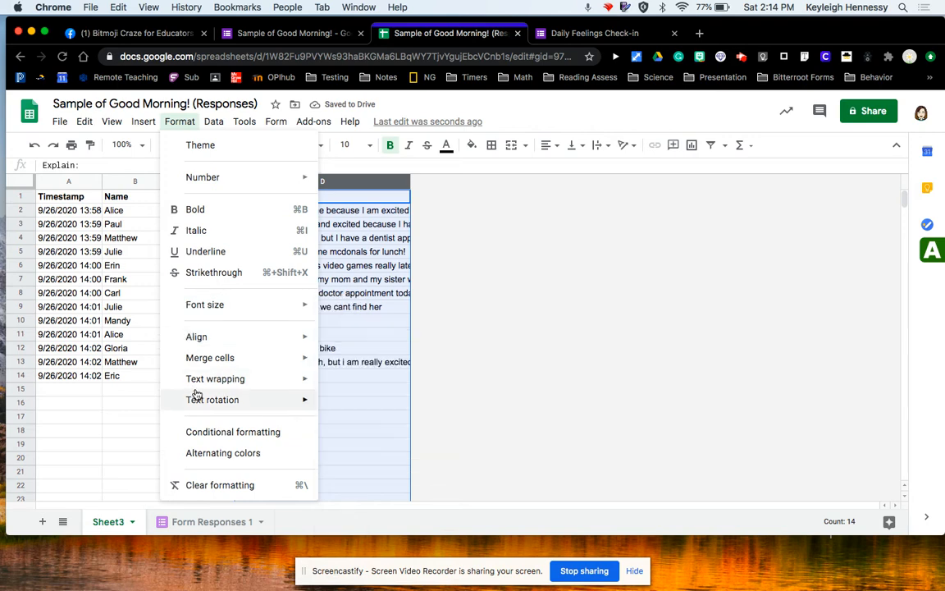
{"action": "mouse_move", "coordinate": [169, 379]}
{"action": "left_click", "coordinate": [352, 404]}
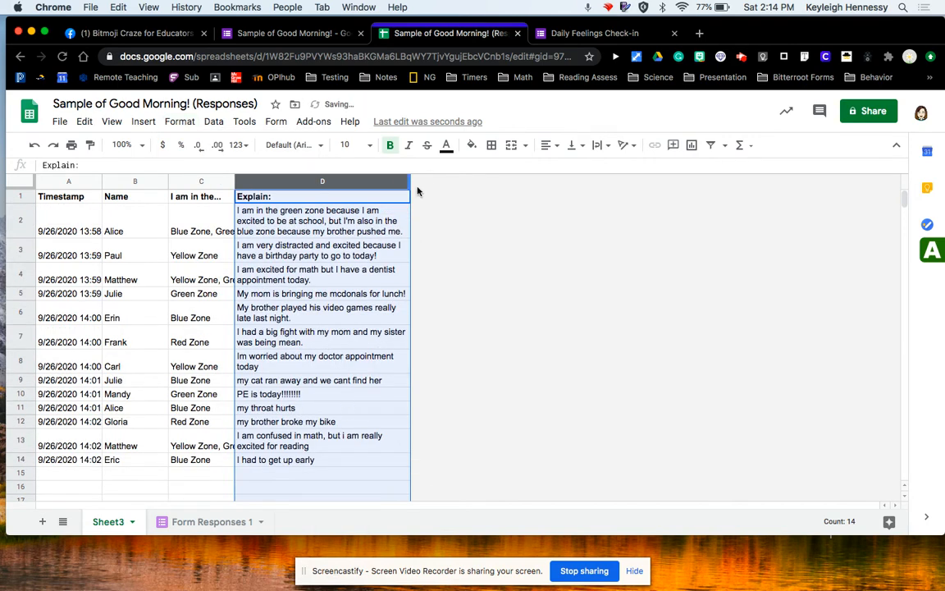
{"action": "left_click_drag", "start_coordinate": [410, 183], "coordinate": [547, 182]}
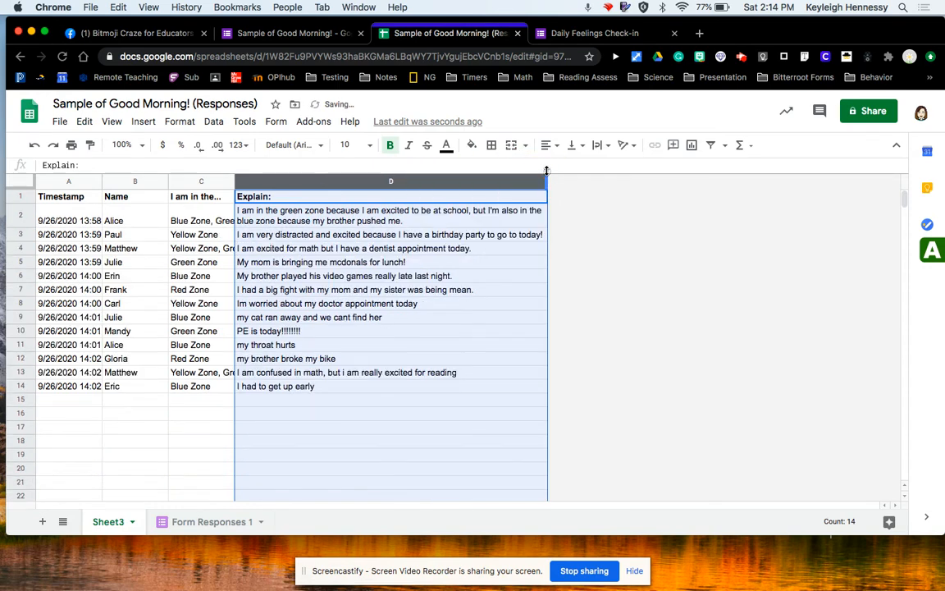
{"action": "left_click", "coordinate": [649, 238]}
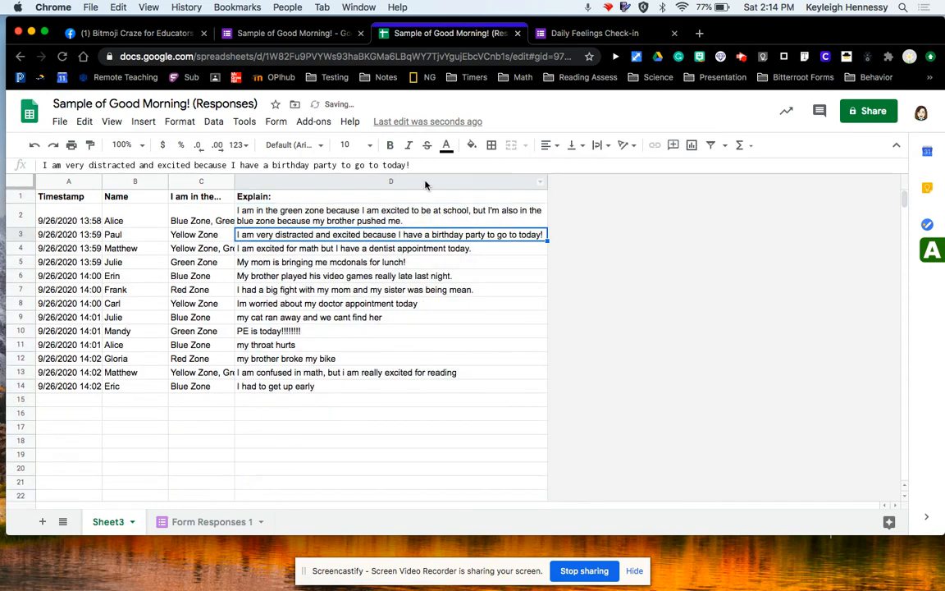
Widen columns C and D so the zone and explanation text fit.
{"action": "left_click", "coordinate": [198, 182]}
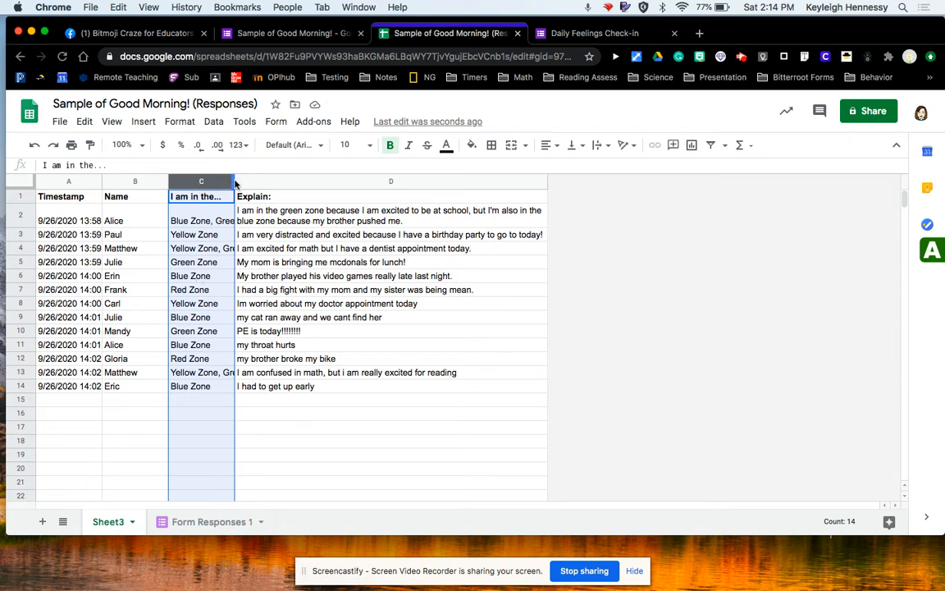
{"action": "left_click_drag", "start_coordinate": [234, 182], "coordinate": [278, 179]}
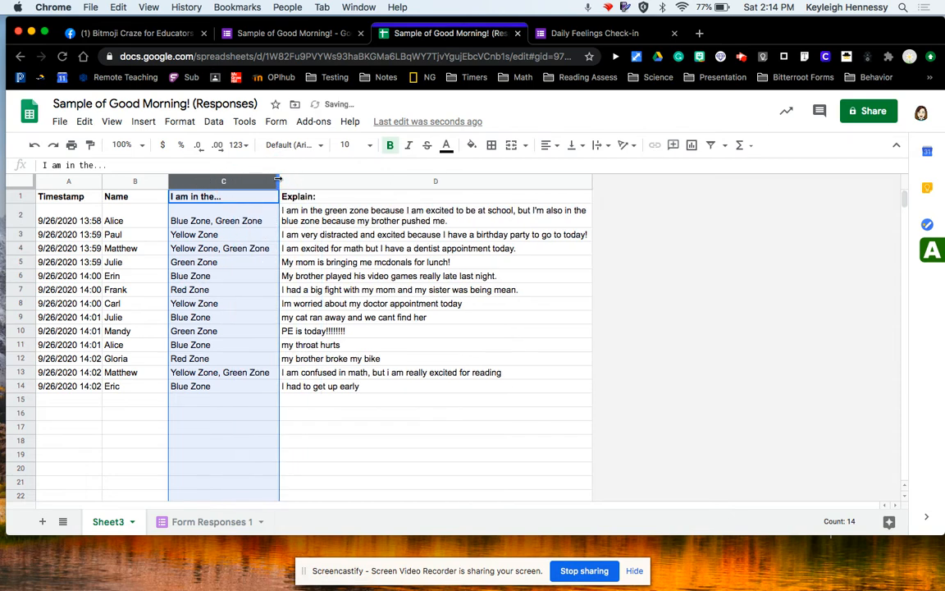
{"action": "left_click_drag", "start_coordinate": [591, 181], "coordinate": [671, 168]}
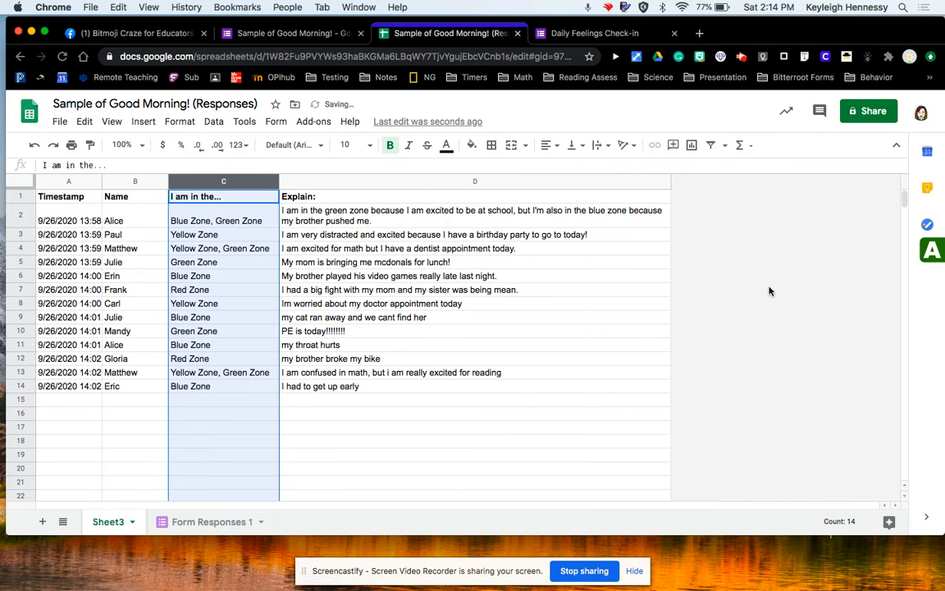
{"action": "left_click", "coordinate": [402, 290]}
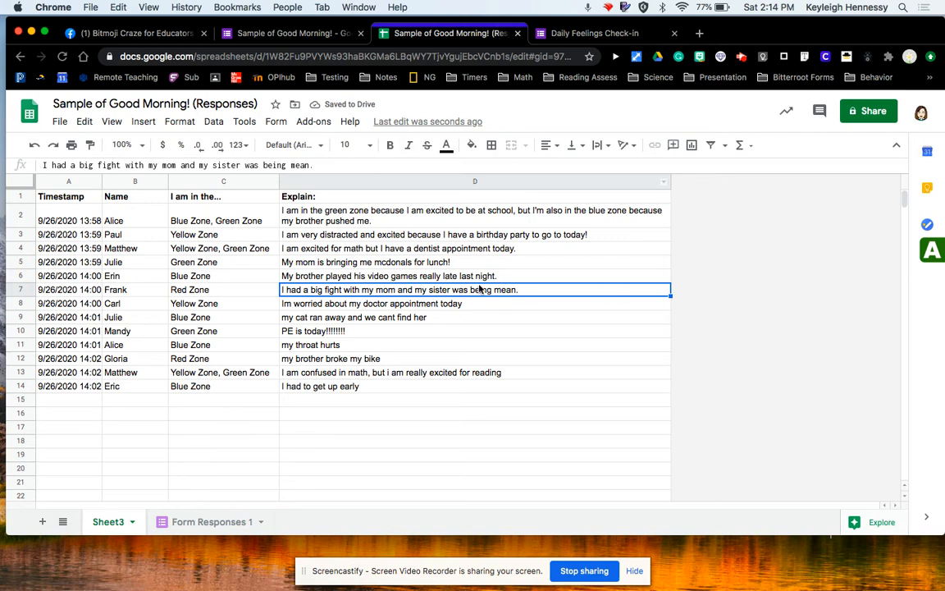
Center the header row and set its font size to 12.
{"action": "left_click", "coordinate": [19, 196]}
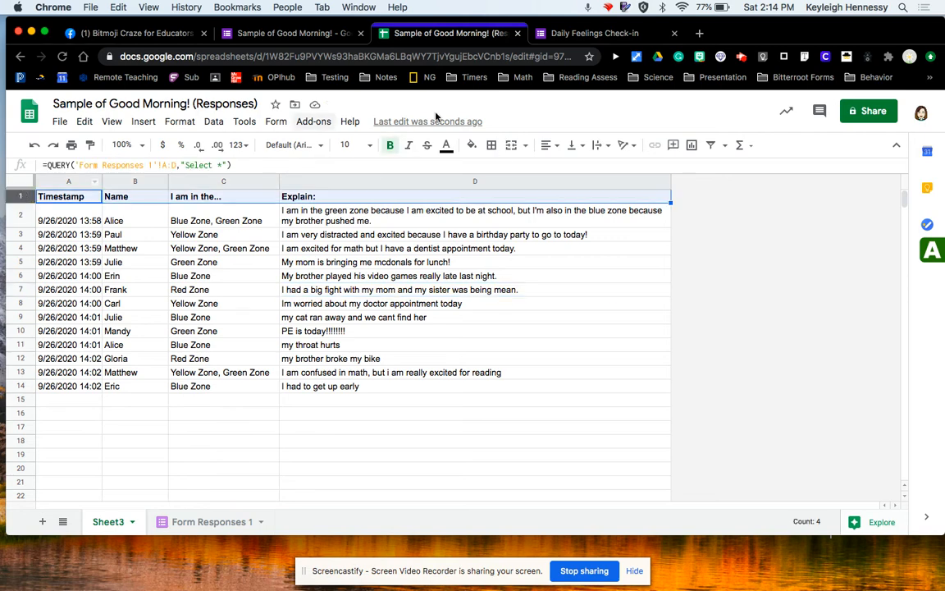
{"action": "left_click", "coordinate": [547, 145]}
{"action": "left_click", "coordinate": [565, 168]}
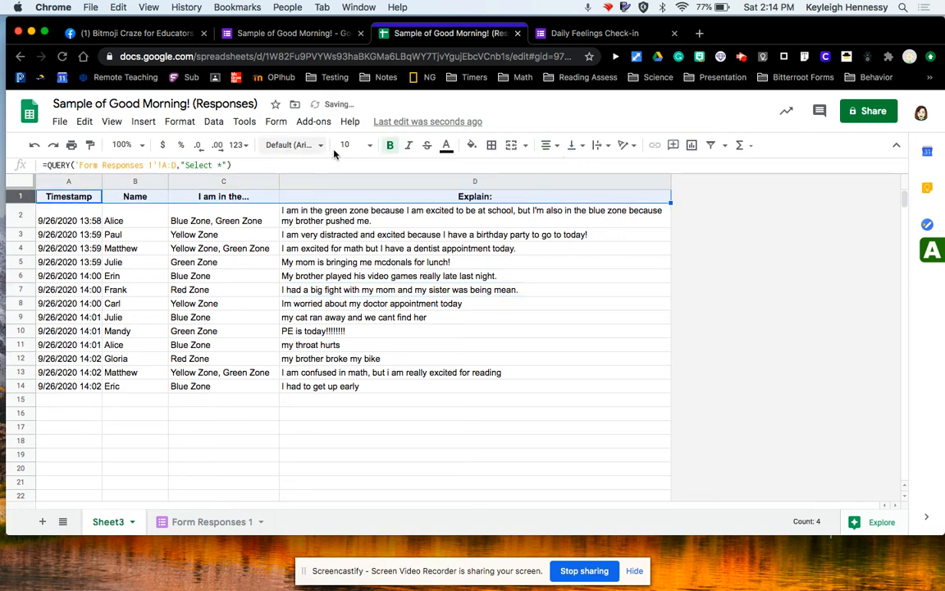
{"action": "left_click", "coordinate": [370, 144]}
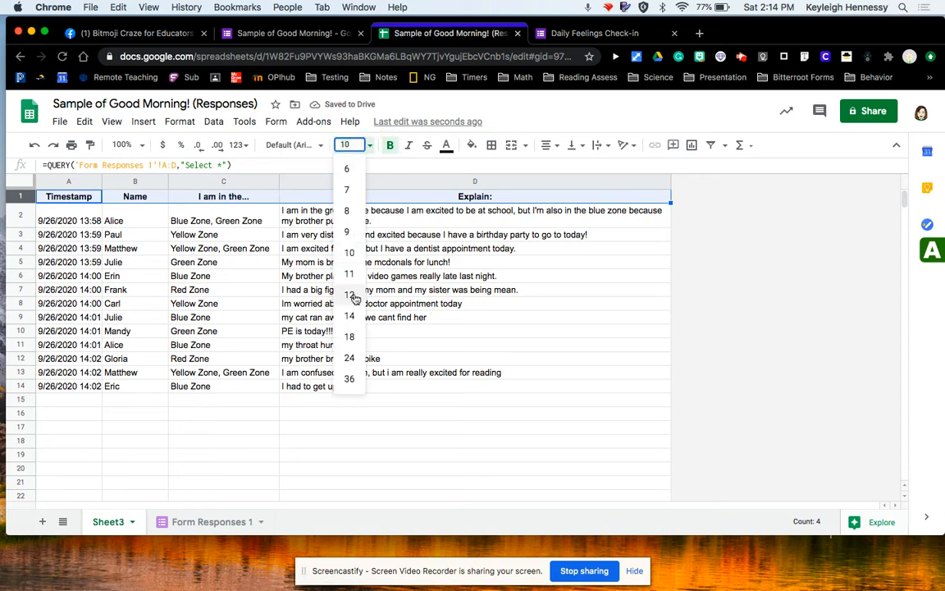
{"action": "left_click", "coordinate": [350, 293]}
Remove the colon from the Explain: header in D1.
{"action": "left_click", "coordinate": [503, 201]}
{"action": "double_click", "coordinate": [499, 197]}
{"action": "key", "text": "BackSpace"}
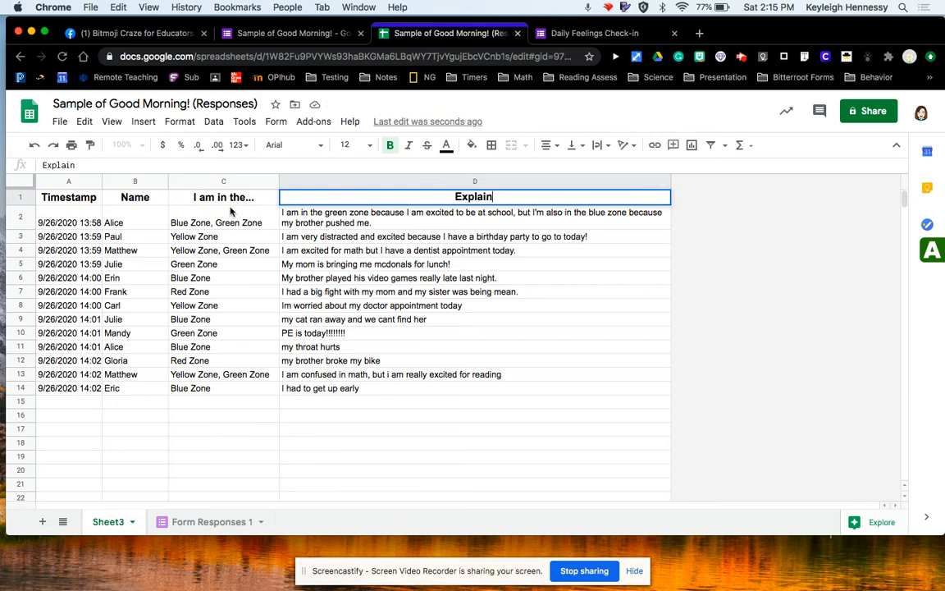
{"action": "left_click", "coordinate": [69, 182]}
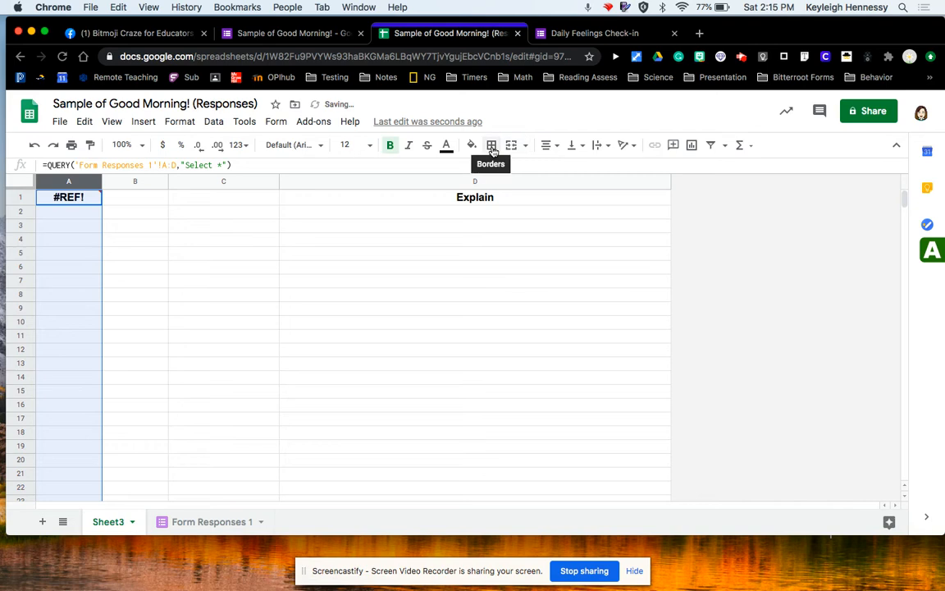
Check the QUERY formula against Form Responses 1 and undo the D1 header edit.
{"action": "left_click", "coordinate": [197, 525]}
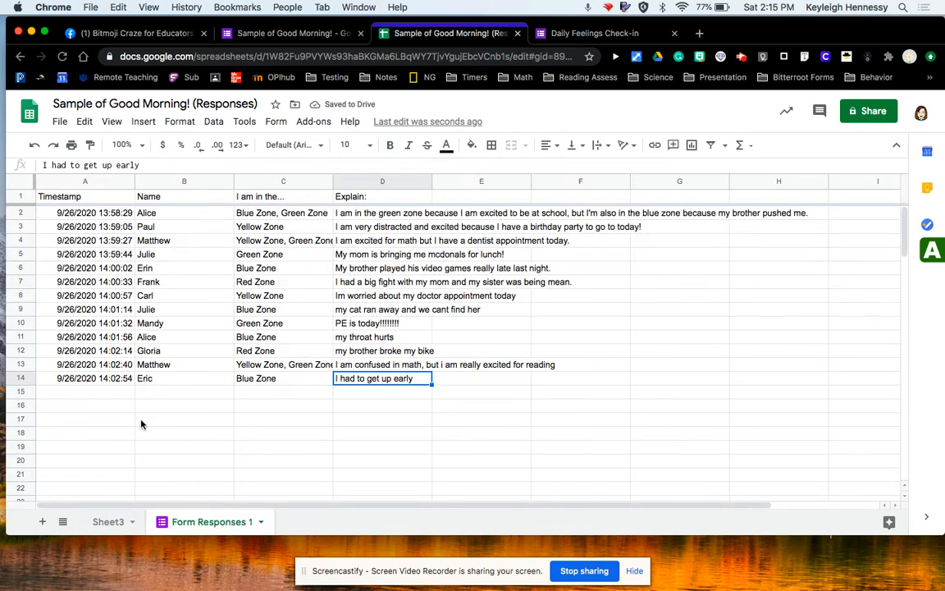
{"action": "left_click", "coordinate": [107, 523]}
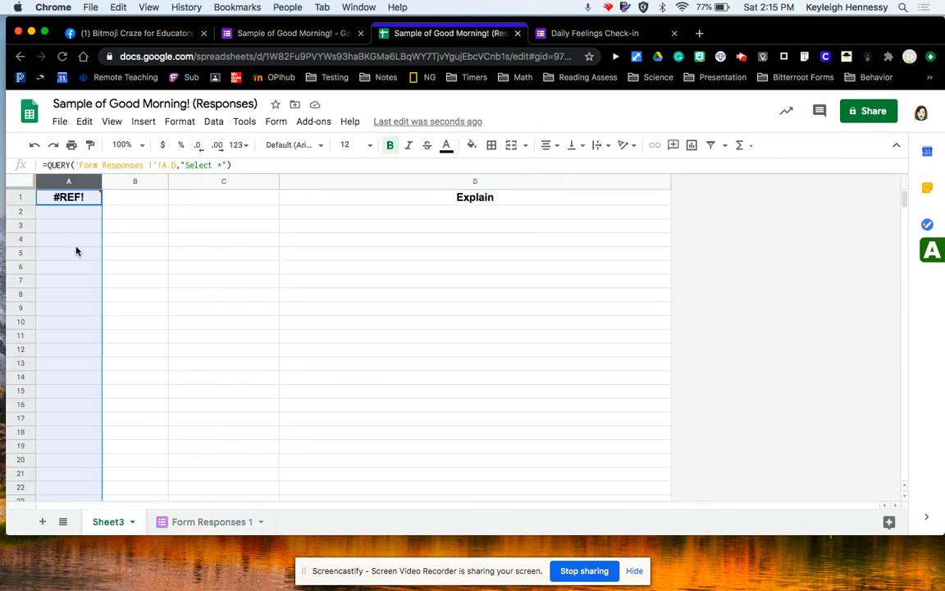
{"action": "left_click", "coordinate": [236, 164]}
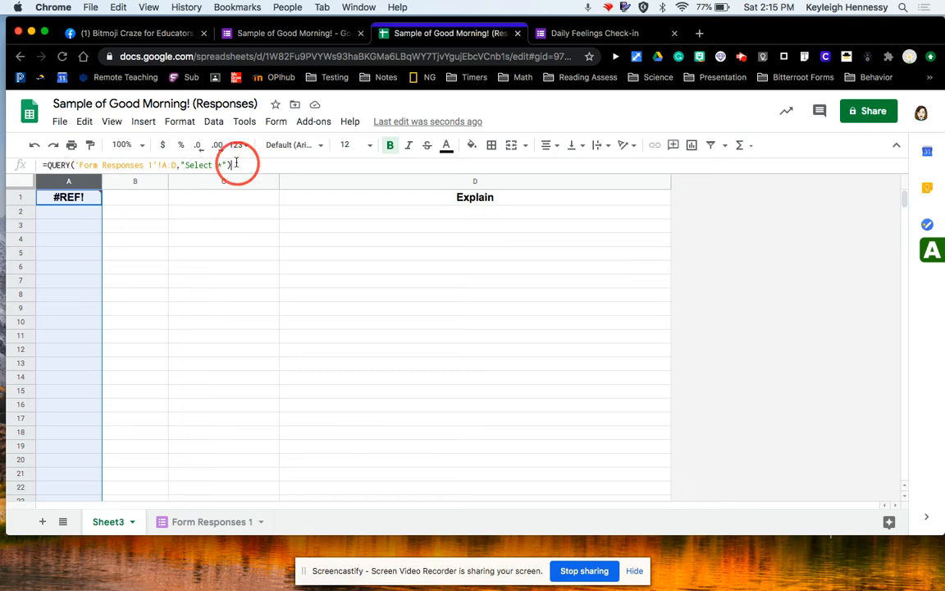
{"action": "key", "text": "Return"}
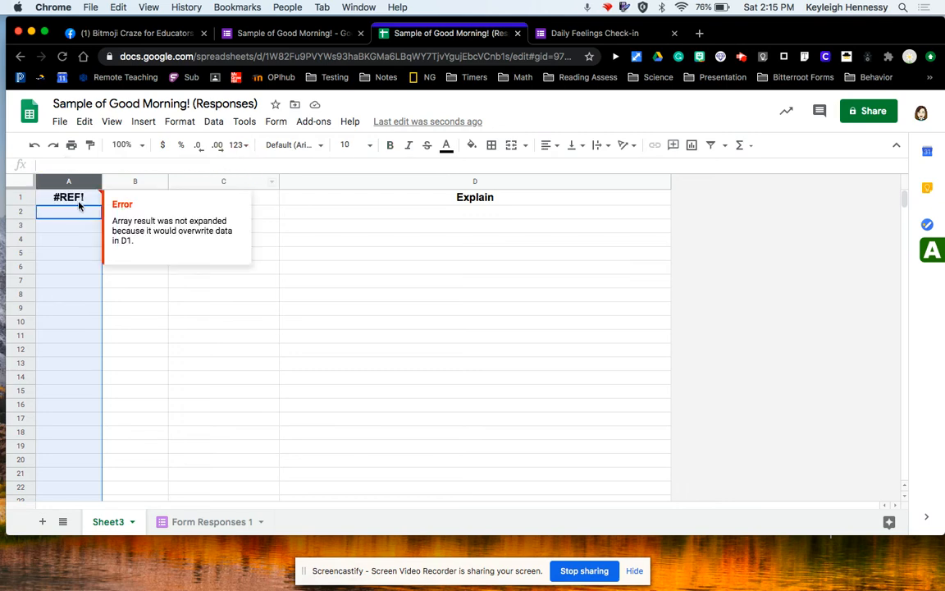
{"action": "left_click", "coordinate": [73, 199]}
{"action": "left_click", "coordinate": [184, 167]}
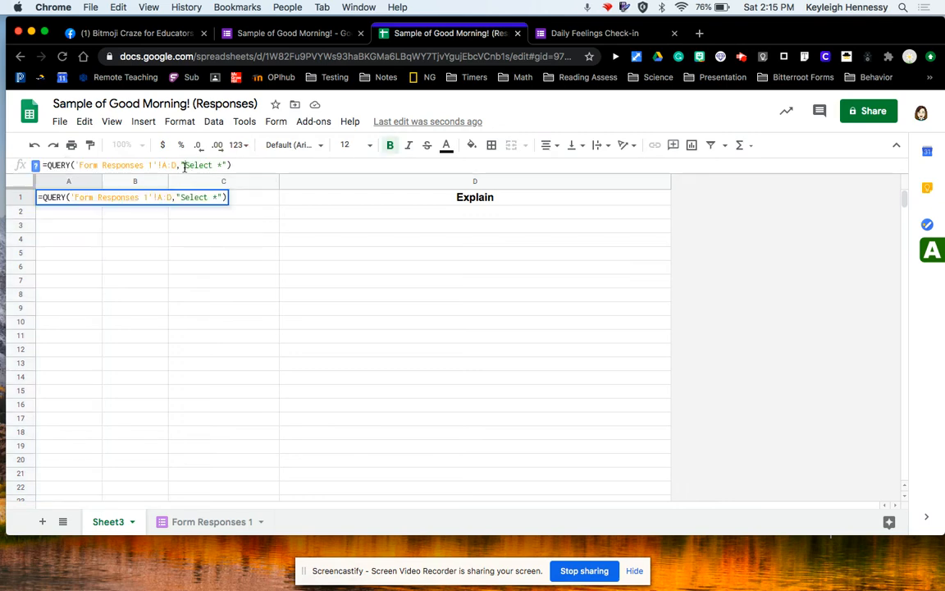
{"action": "key", "text": "Return"}
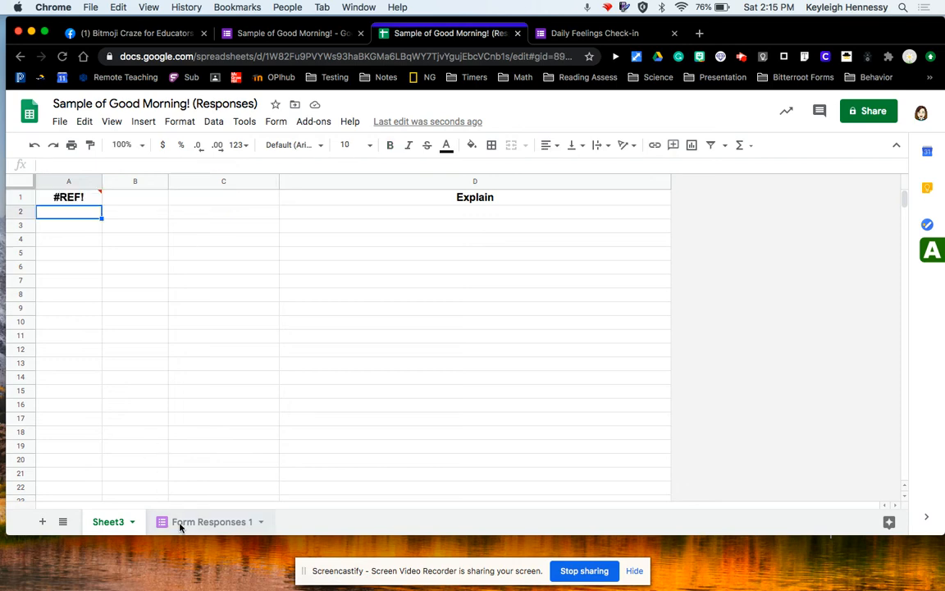
{"action": "left_click", "coordinate": [181, 528]}
{"action": "left_click", "coordinate": [103, 525]}
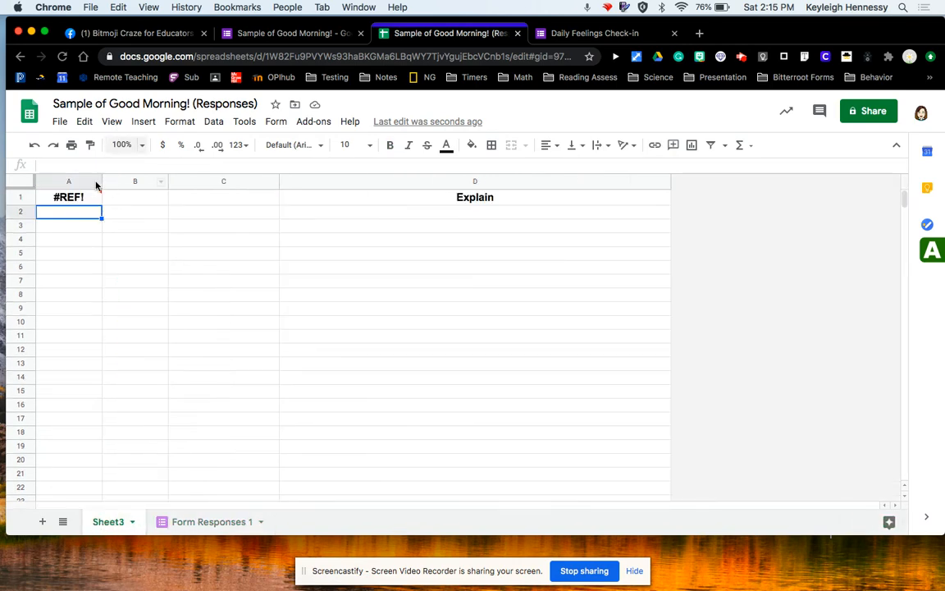
{"action": "left_click", "coordinate": [34, 144]}
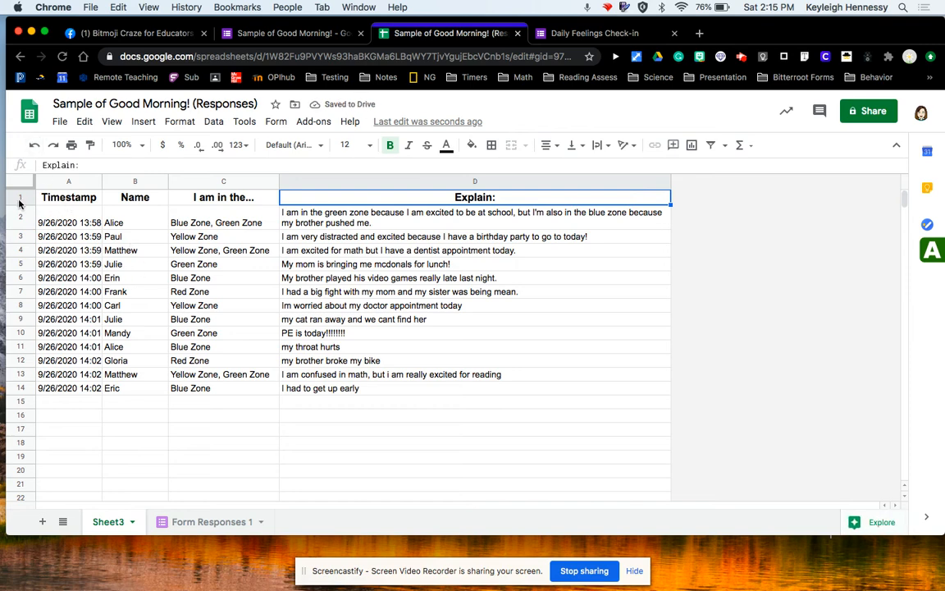
Add right borders to columns A and B.
{"action": "left_click", "coordinate": [68, 182]}
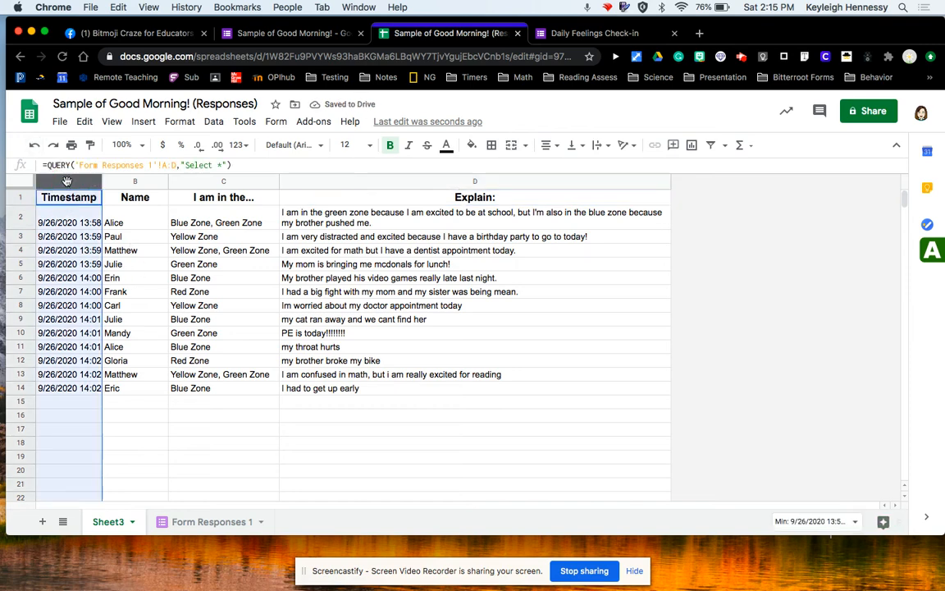
{"action": "left_click", "coordinate": [490, 145]}
{"action": "left_click", "coordinate": [532, 190]}
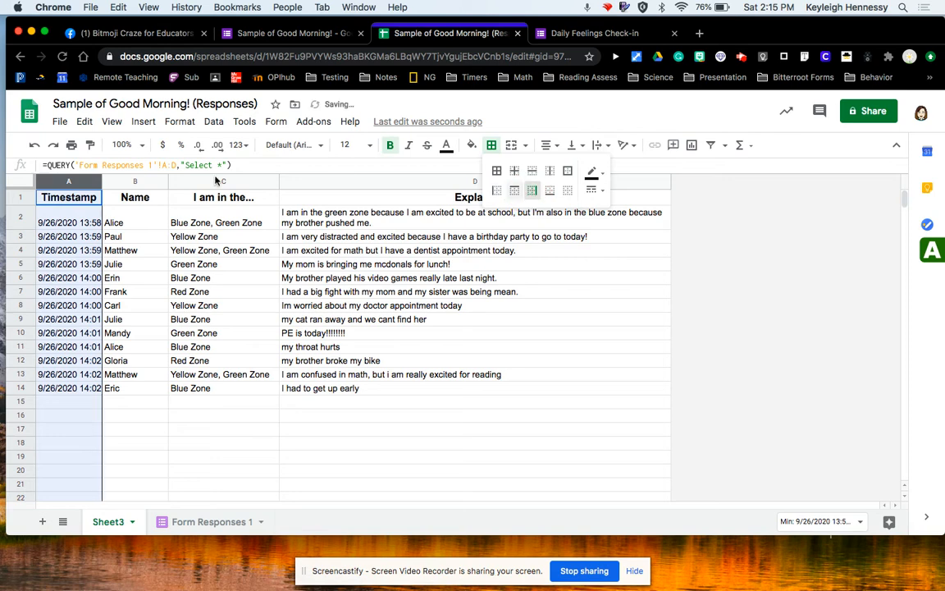
{"action": "left_click", "coordinate": [133, 182]}
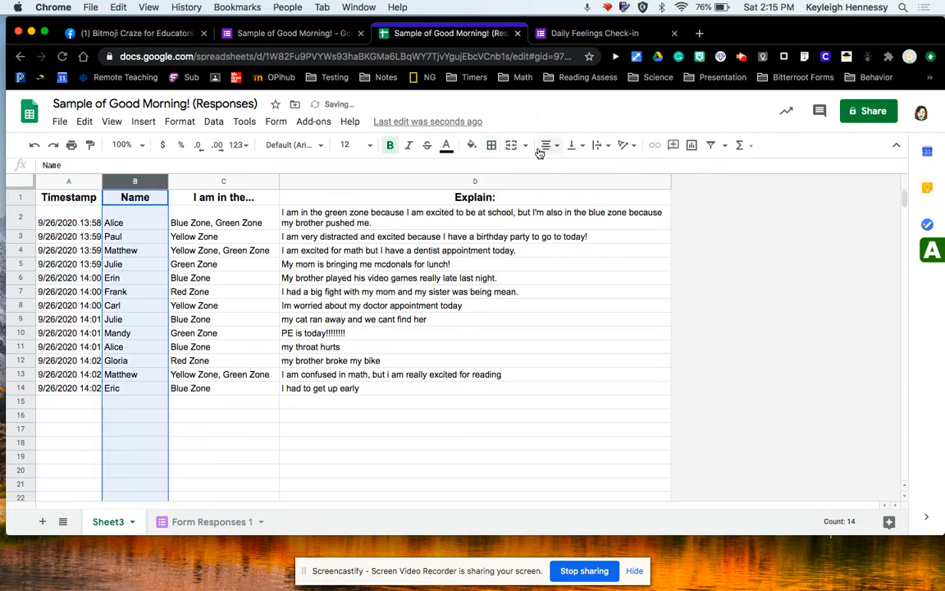
{"action": "left_click", "coordinate": [490, 145]}
{"action": "left_click", "coordinate": [533, 190]}
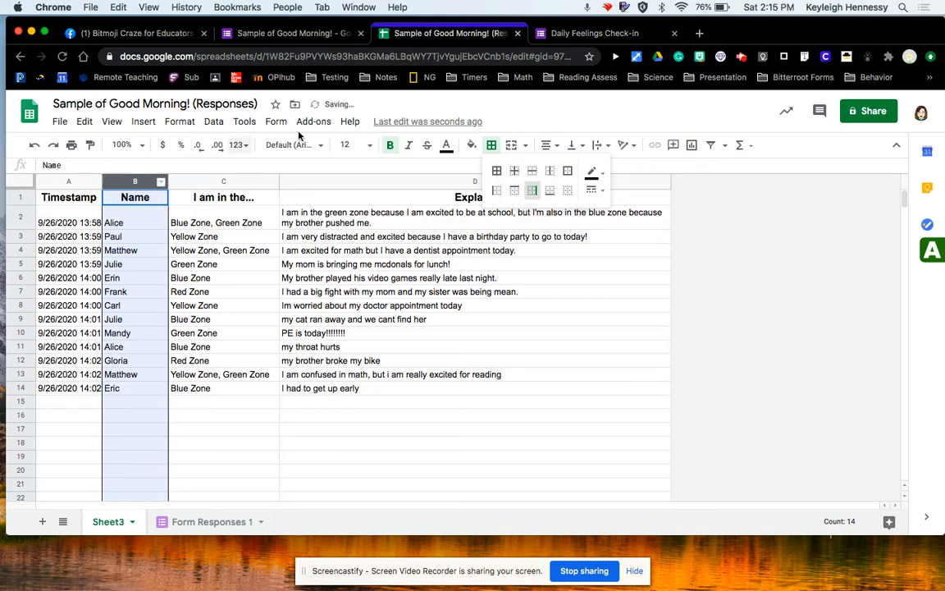
Set the font size of the Name column to 14.
{"action": "left_click", "coordinate": [370, 145]}
{"action": "left_click", "coordinate": [352, 316]}
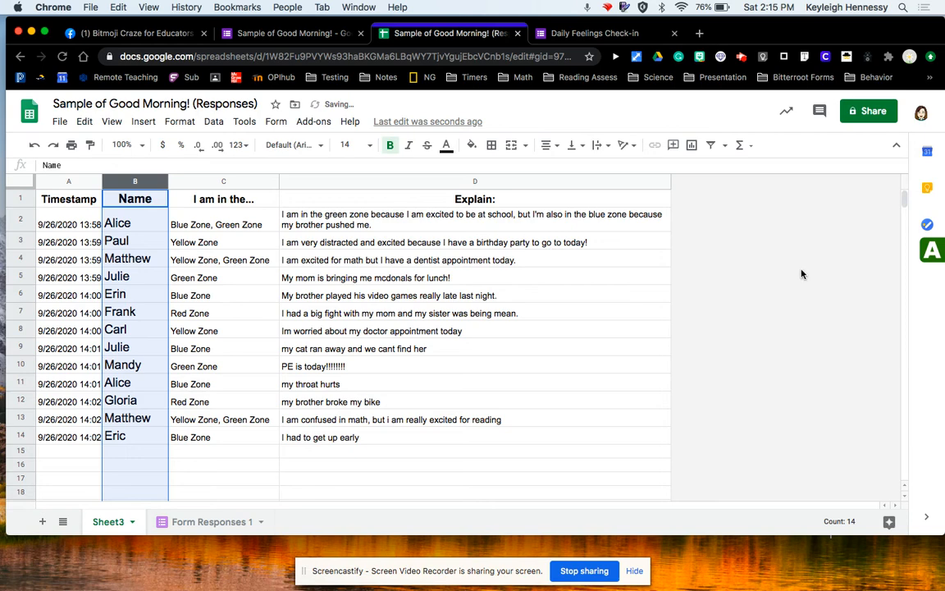
{"action": "left_click", "coordinate": [648, 278]}
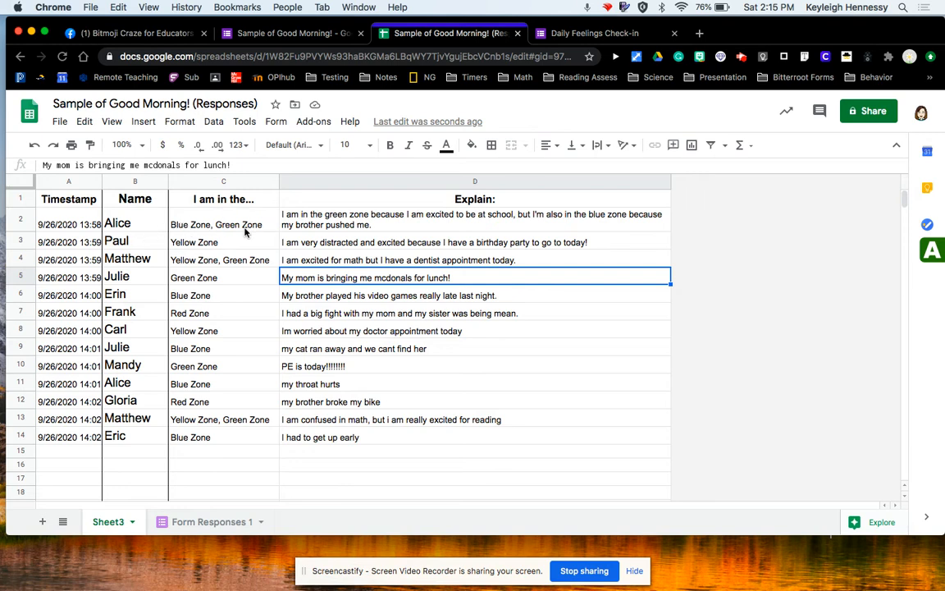
Add a conditional format rule to column C that fills cells whose text contains "red" with the light red style.
{"action": "left_click", "coordinate": [201, 182]}
{"action": "right_click", "coordinate": [201, 182]}
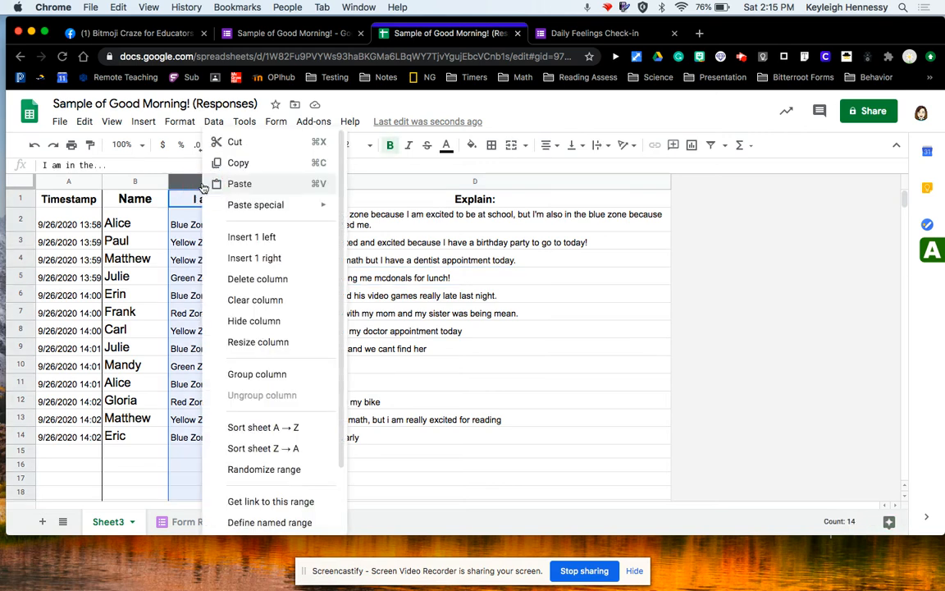
{"action": "scroll", "coordinate": [275, 373], "scroll_direction": "down", "scroll_amount": 2}
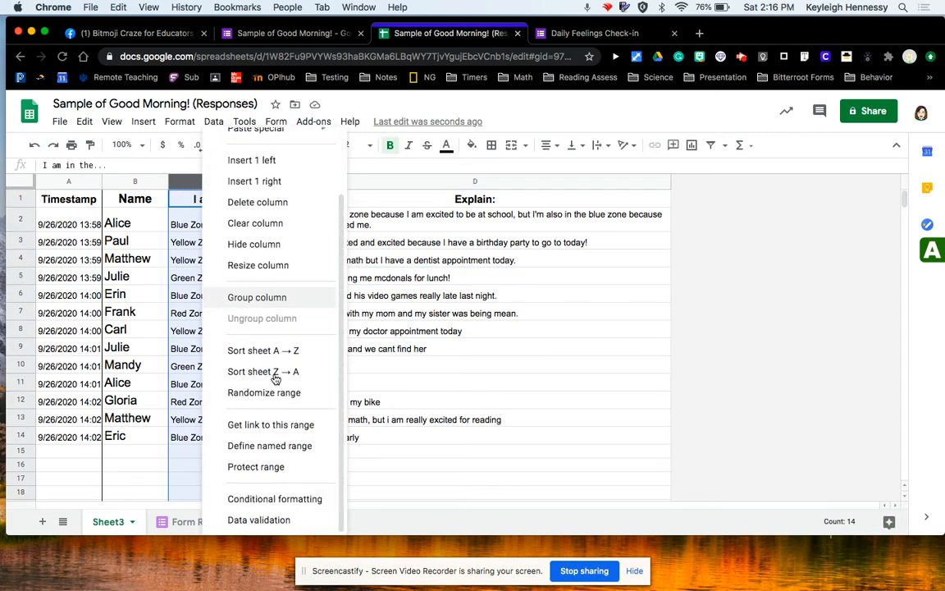
{"action": "left_click", "coordinate": [293, 499]}
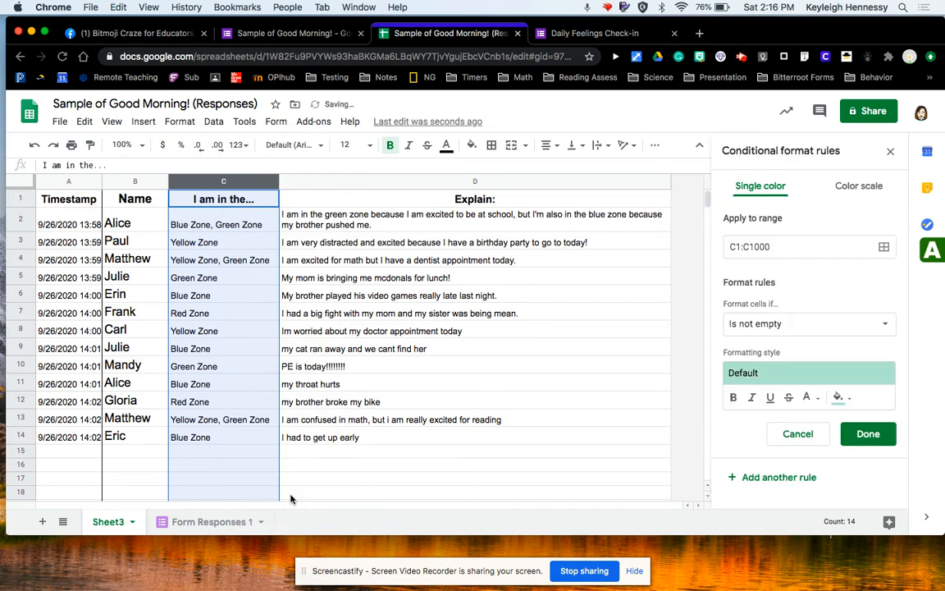
{"action": "left_click", "coordinate": [811, 374]}
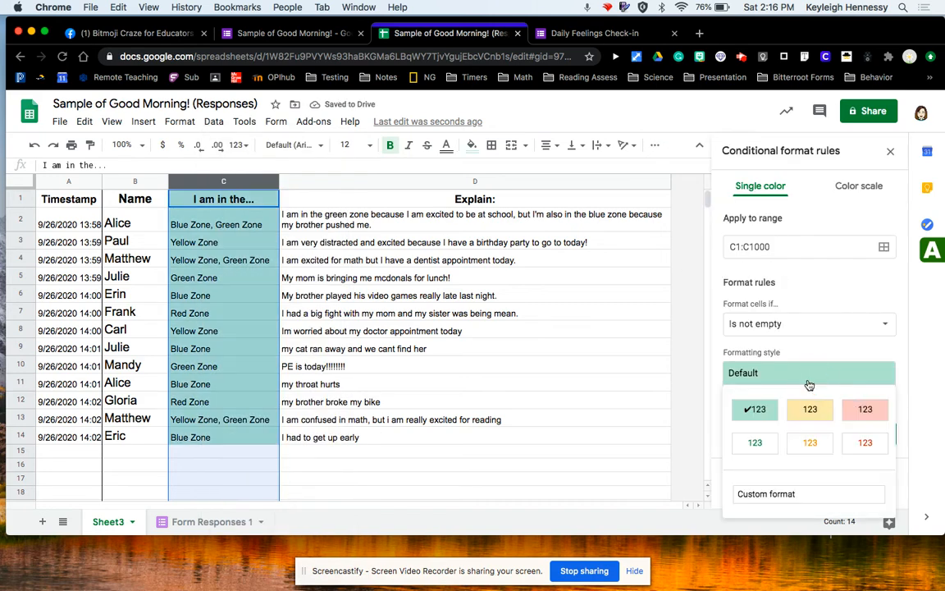
{"action": "left_click", "coordinate": [865, 405]}
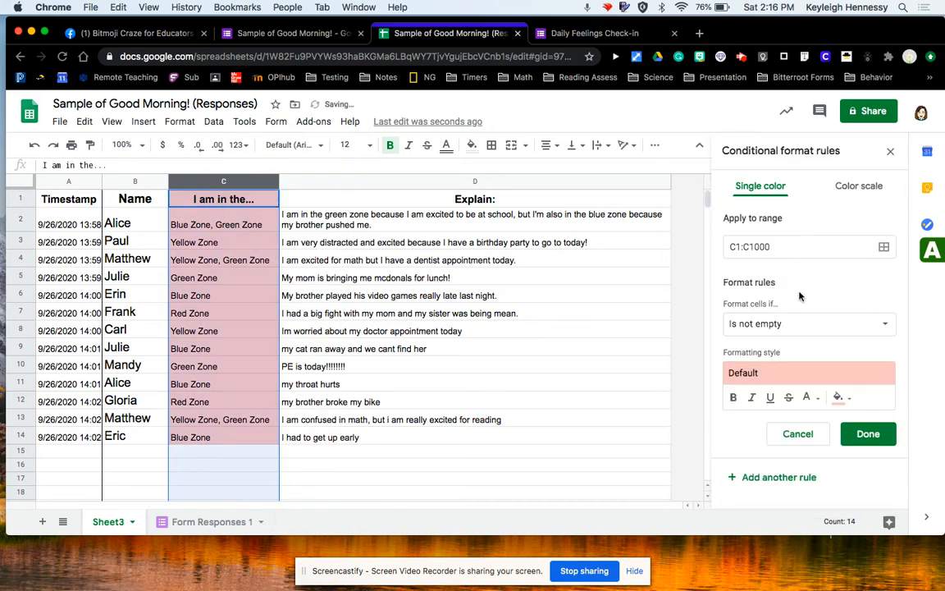
{"action": "left_click", "coordinate": [802, 323]}
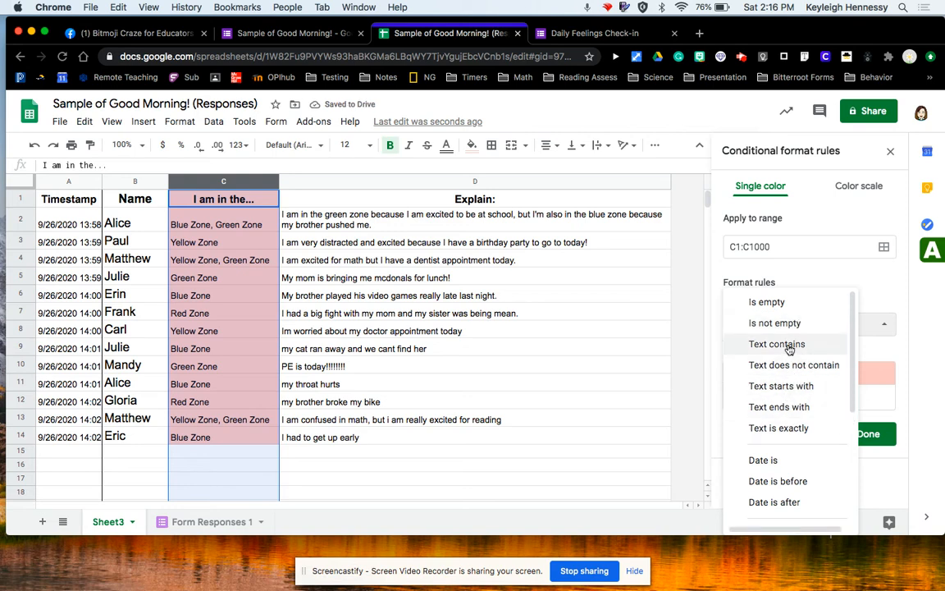
{"action": "left_click", "coordinate": [788, 346]}
{"action": "left_click", "coordinate": [749, 340]}
{"action": "type", "text": "red"}
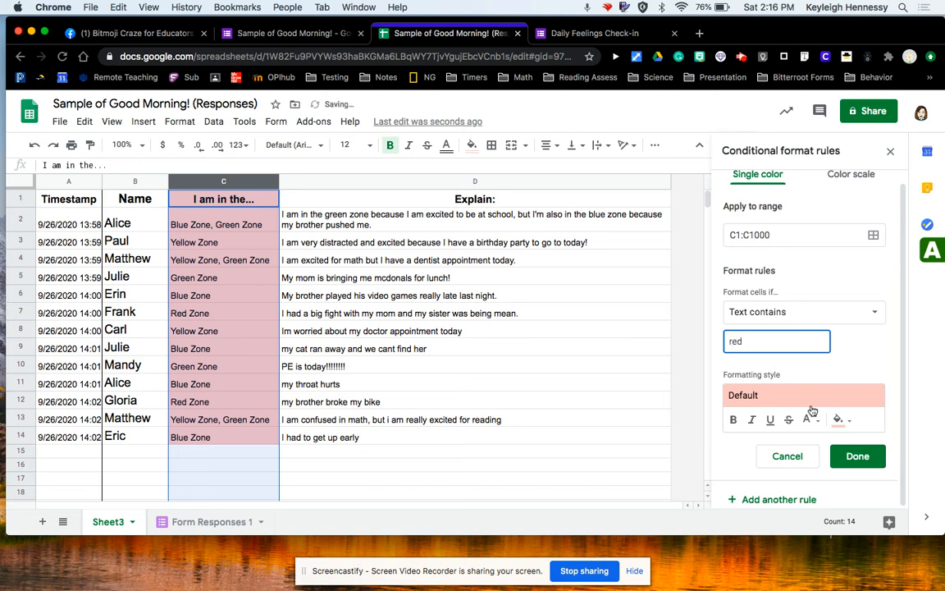
{"action": "left_click", "coordinate": [857, 456]}
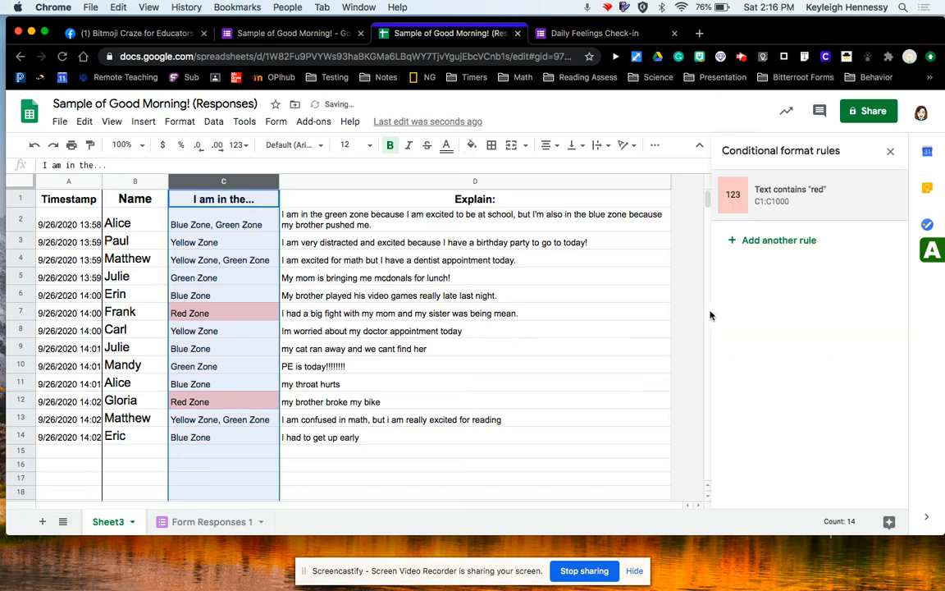
Check the highlighted Red Zone cells and close the conditional format rules panel.
{"action": "left_click", "coordinate": [669, 312]}
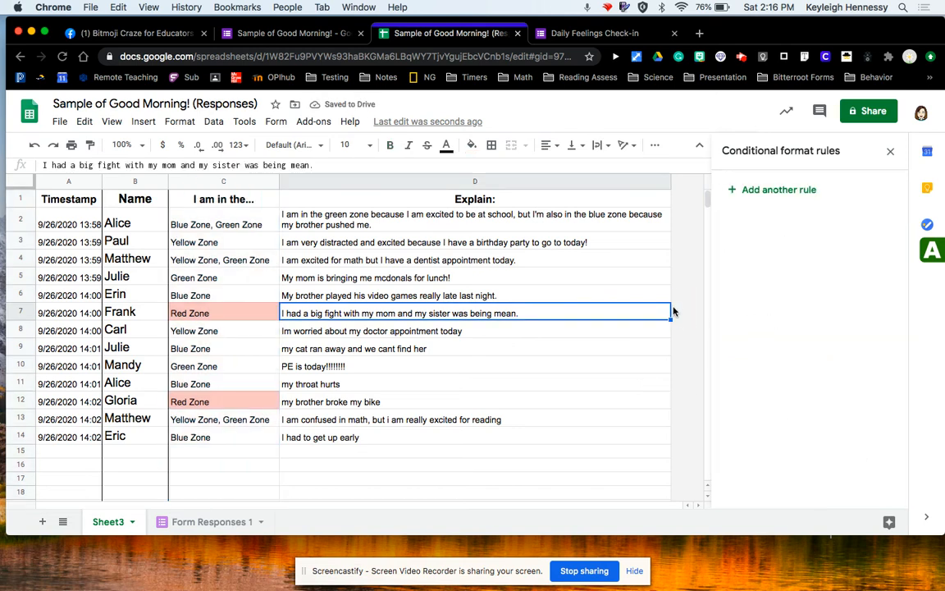
{"action": "left_click", "coordinate": [206, 311]}
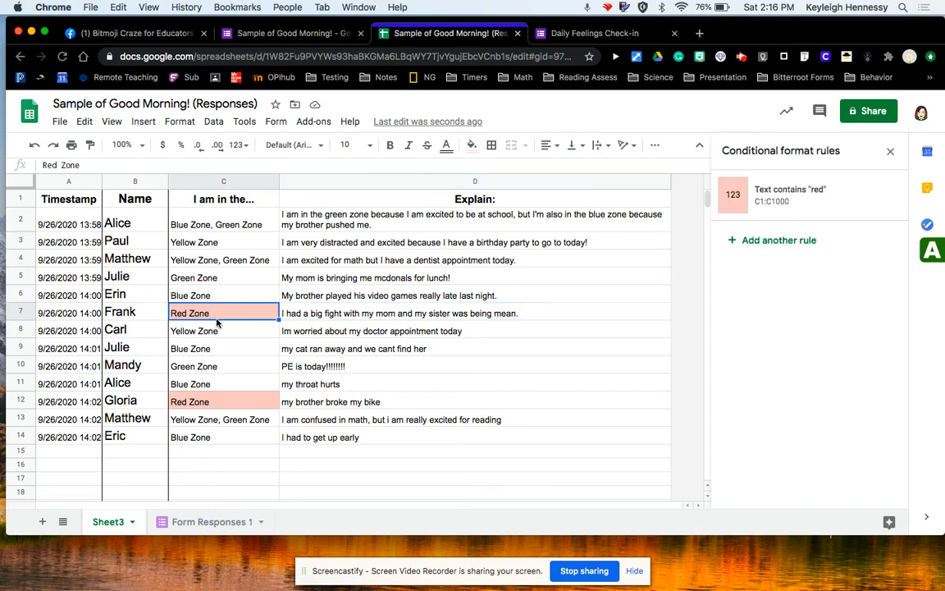
{"action": "left_click", "coordinate": [213, 405]}
{"action": "left_click", "coordinate": [224, 449]}
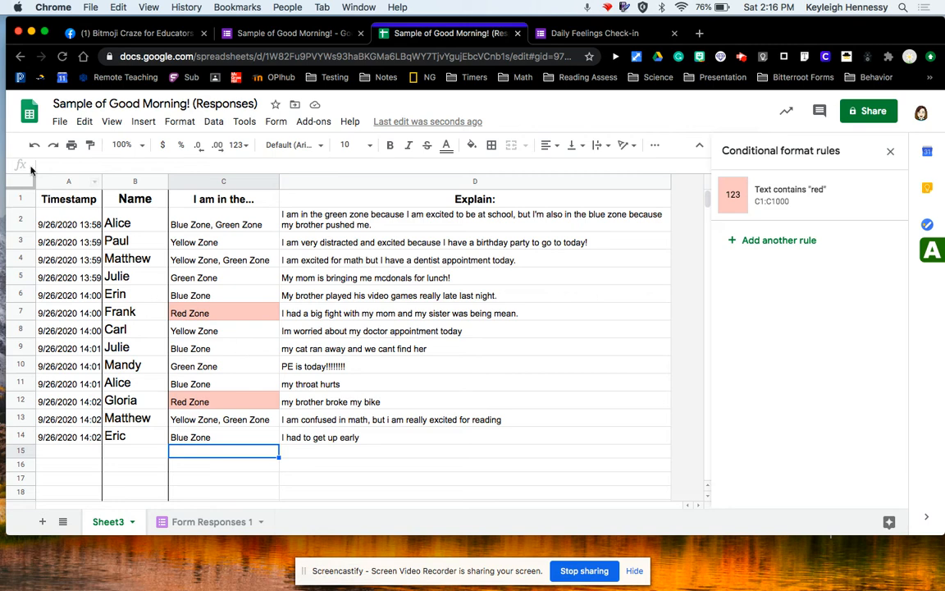
{"action": "left_click", "coordinate": [60, 181]}
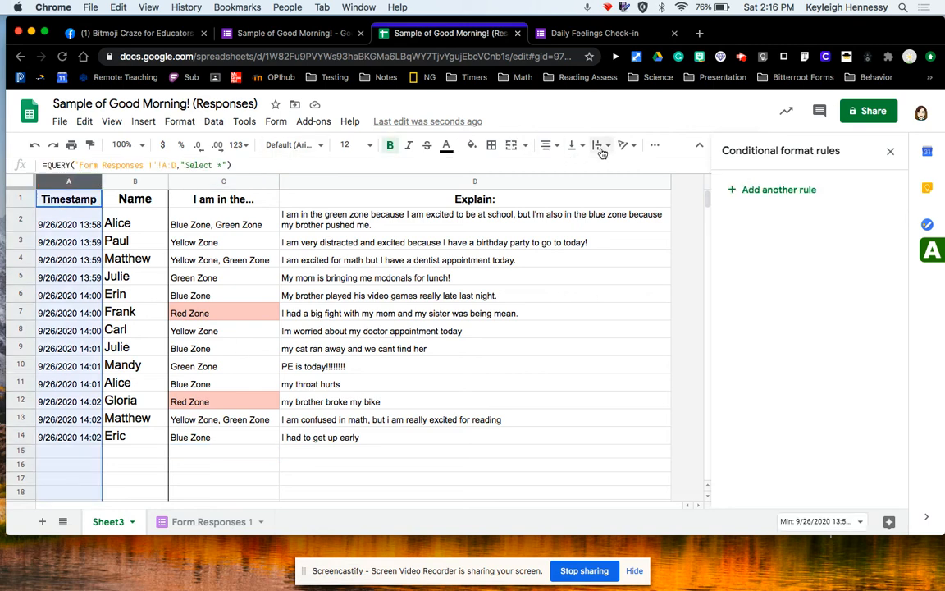
{"action": "left_click", "coordinate": [891, 151]}
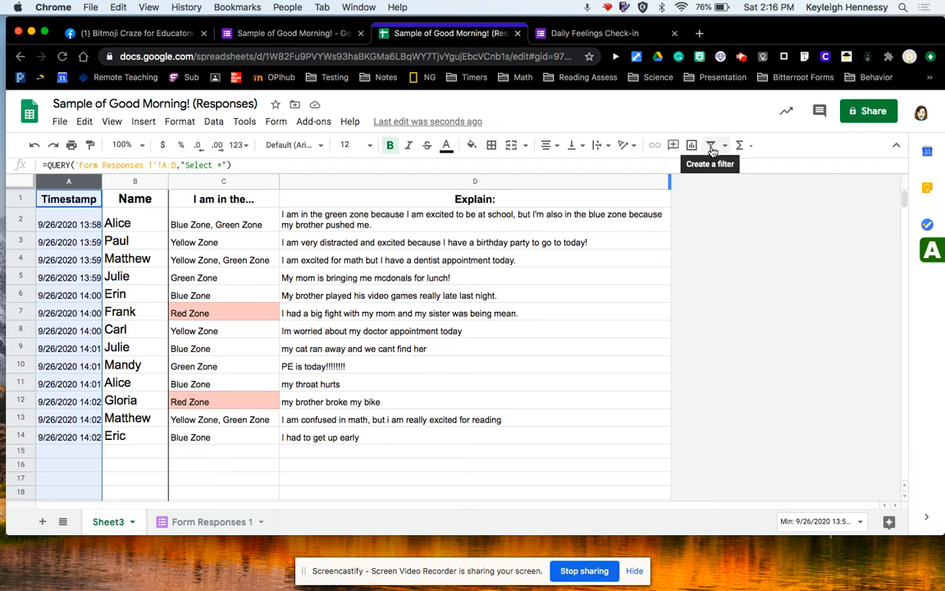
Create a filter and try filtering the Timestamp column by a condition.
{"action": "left_click", "coordinate": [712, 148]}
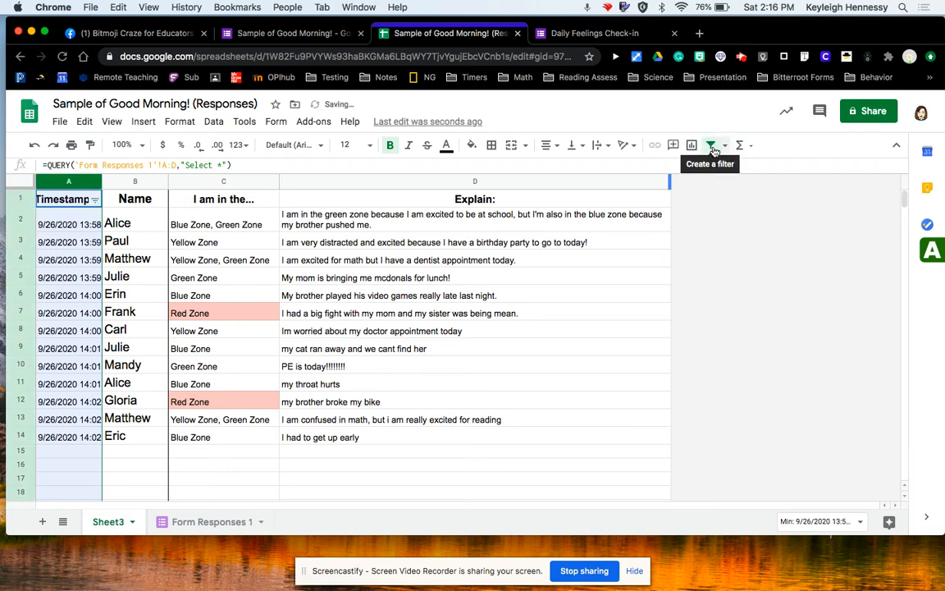
{"action": "left_click", "coordinate": [725, 148]}
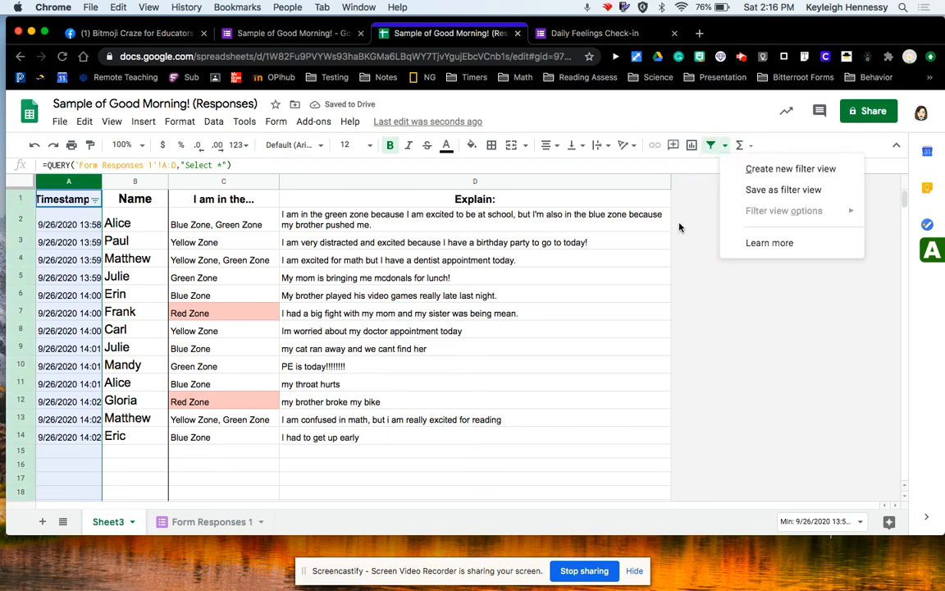
{"action": "left_click", "coordinate": [574, 217]}
{"action": "left_click", "coordinate": [95, 200]}
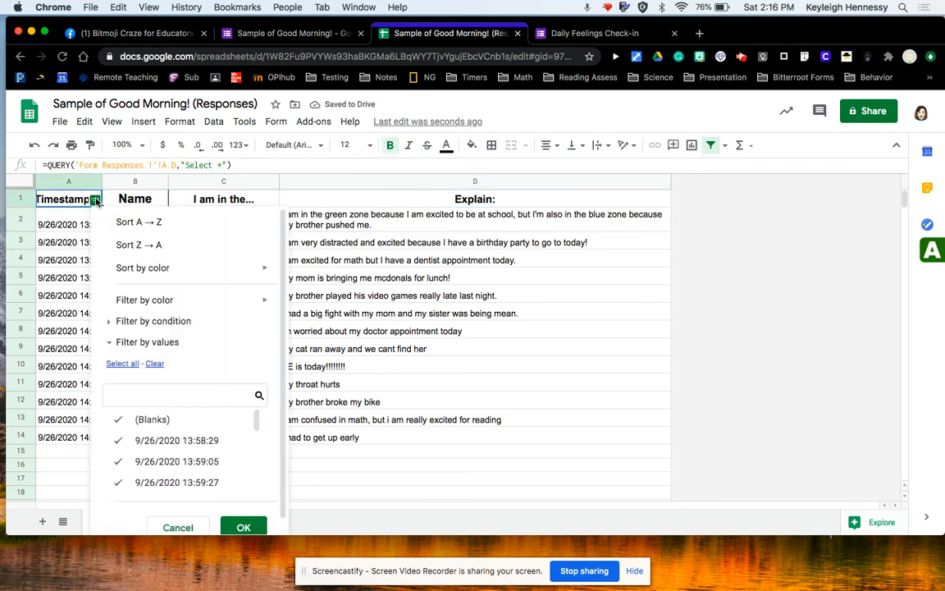
{"action": "scroll", "coordinate": [160, 400], "scroll_direction": "down", "scroll_amount": 1}
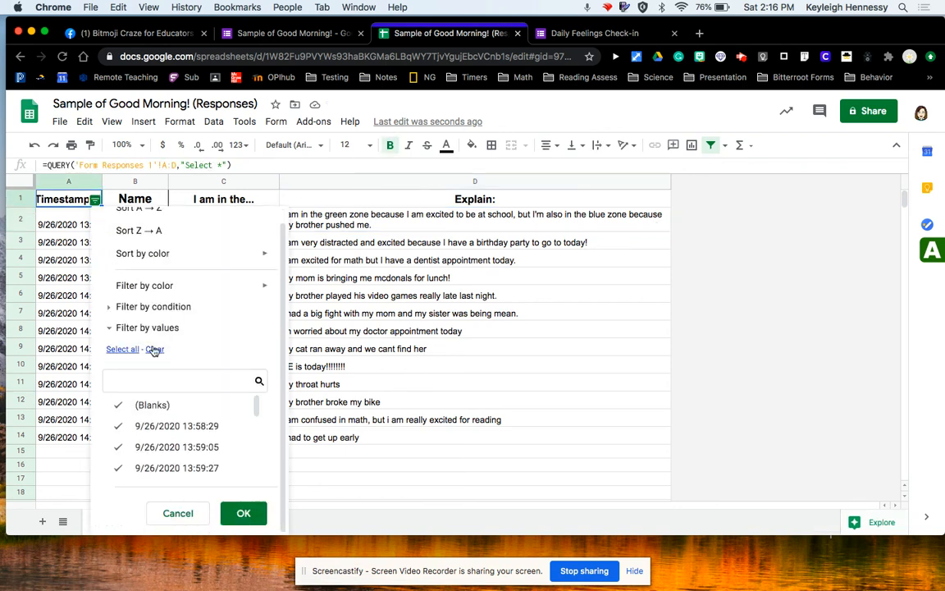
{"action": "left_click", "coordinate": [131, 307]}
{"action": "left_click", "coordinate": [131, 331]}
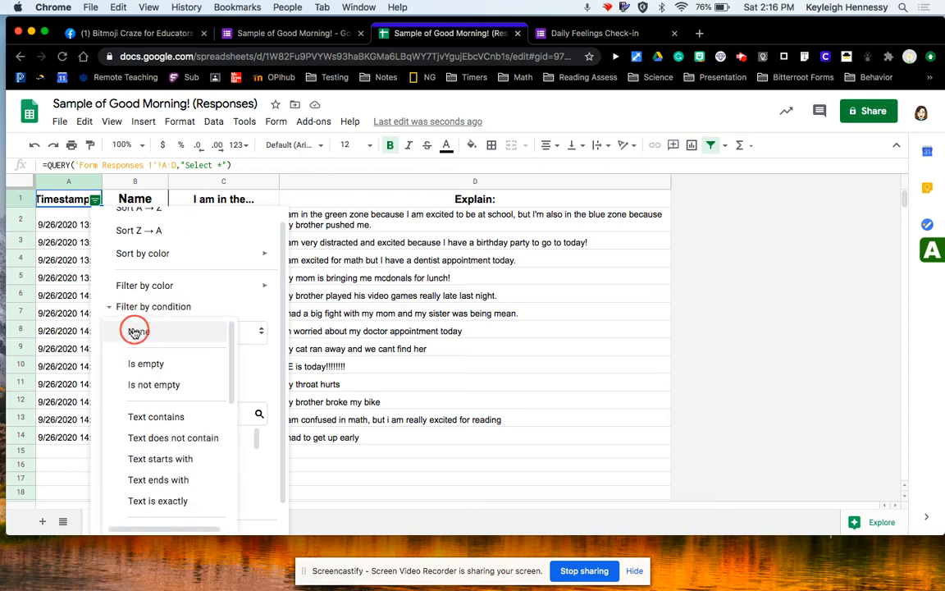
{"action": "scroll", "coordinate": [170, 402], "scroll_direction": "down", "scroll_amount": 2}
{"action": "scroll", "coordinate": [170, 402], "scroll_direction": "down", "scroll_amount": 1}
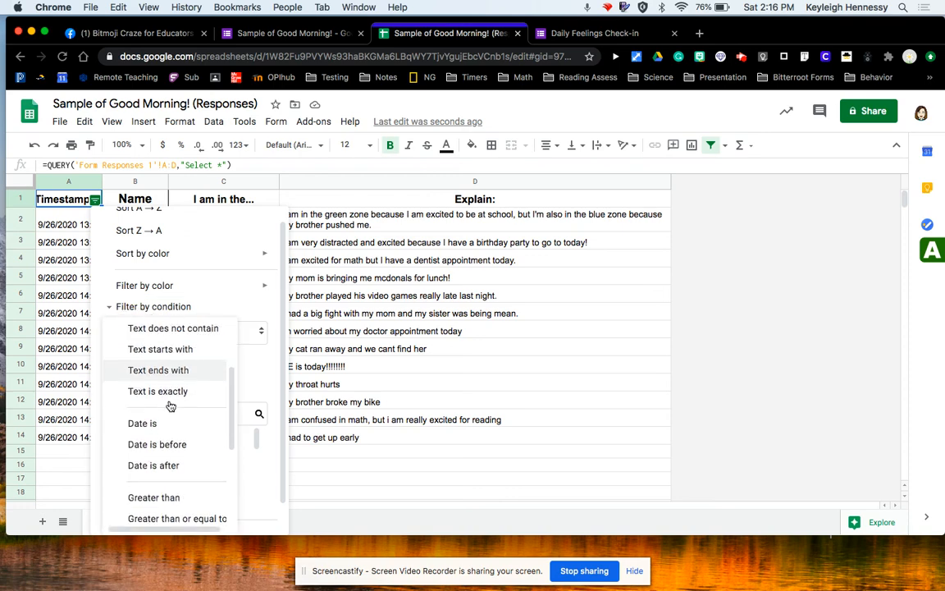
{"action": "left_click", "coordinate": [169, 422]}
{"action": "left_click", "coordinate": [167, 361]}
{"action": "left_click", "coordinate": [168, 361]}
{"action": "scroll", "coordinate": [232, 467], "scroll_direction": "down", "scroll_amount": 2}
{"action": "left_click", "coordinate": [242, 513]}
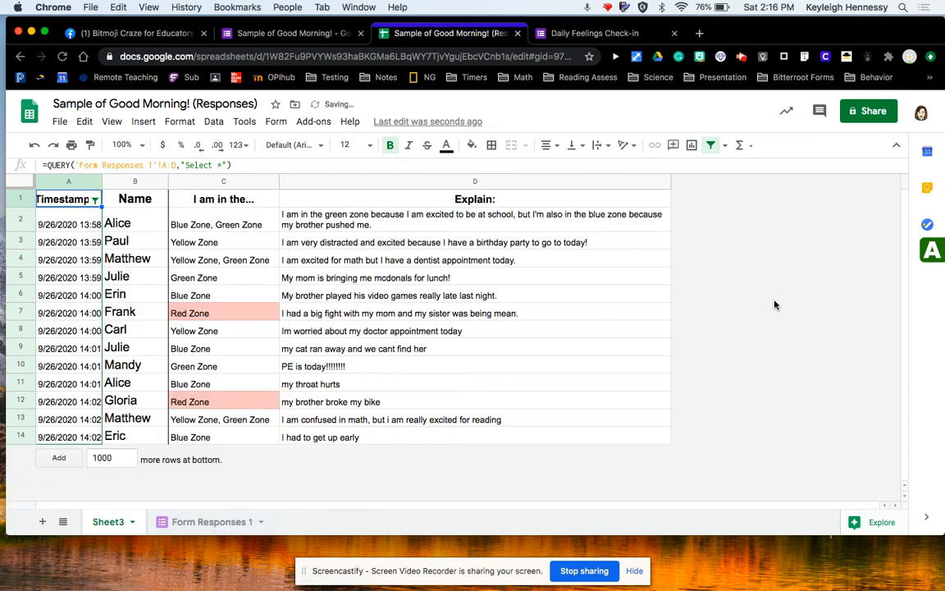
{"action": "left_click", "coordinate": [657, 296]}
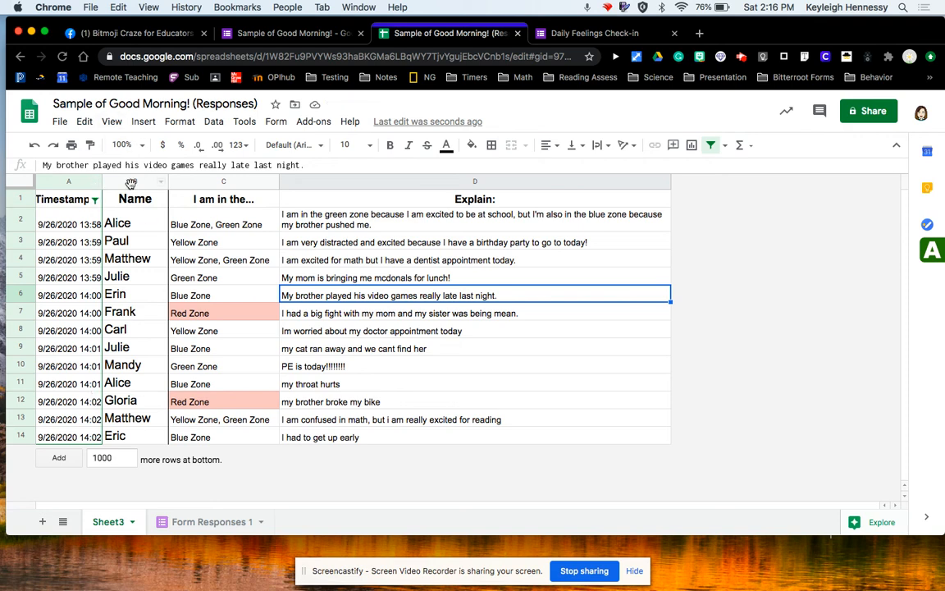
Remove the filter and create a new filter on the Name column.
{"action": "left_click", "coordinate": [126, 184]}
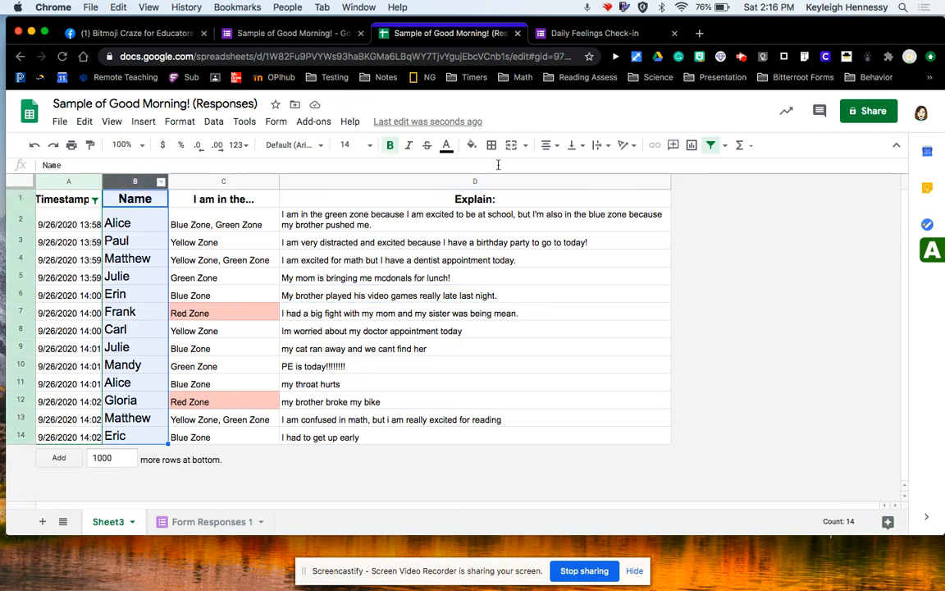
{"action": "left_click", "coordinate": [711, 146]}
{"action": "left_click", "coordinate": [711, 148]}
{"action": "left_click", "coordinate": [724, 146]}
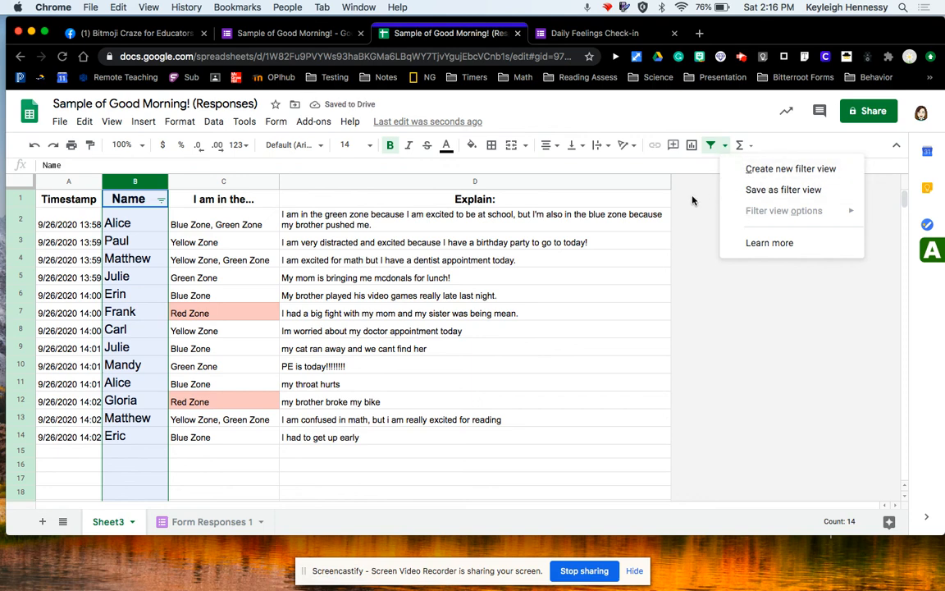
{"action": "left_click", "coordinate": [648, 200]}
Filter the Name column to show only Eric's check-ins.
{"action": "left_click", "coordinate": [161, 200]}
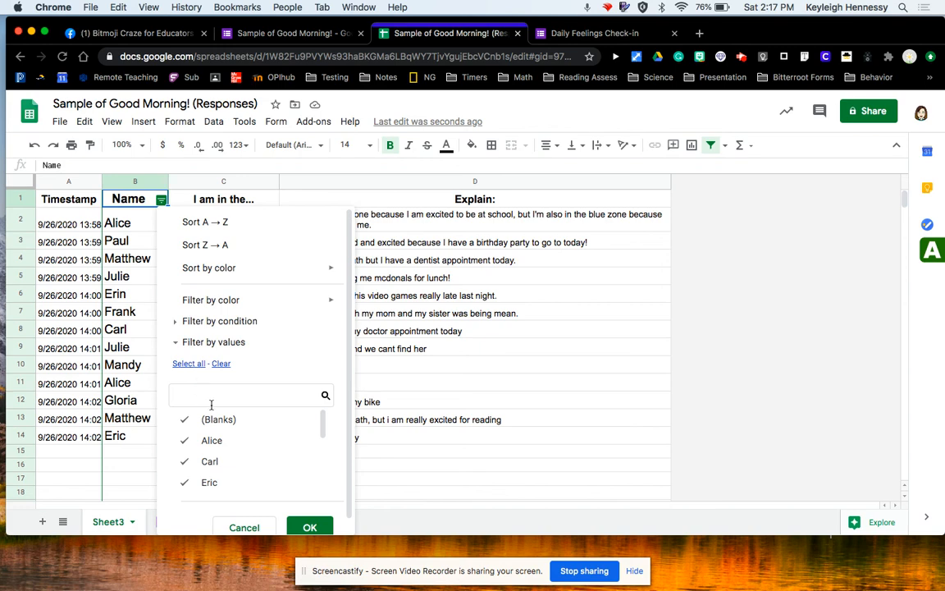
{"action": "scroll", "coordinate": [211, 402], "scroll_direction": "down", "scroll_amount": 1}
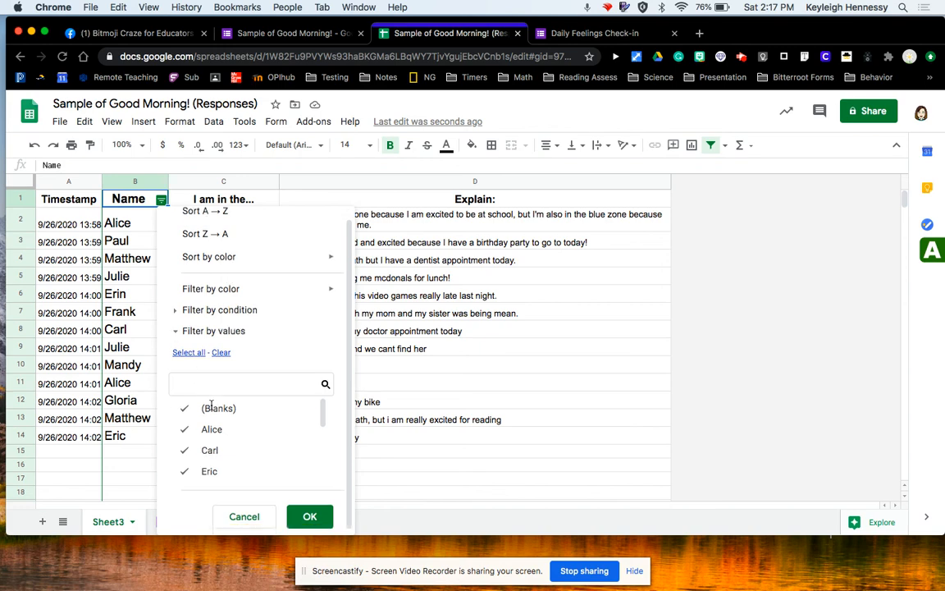
{"action": "left_click", "coordinate": [221, 349]}
{"action": "scroll", "coordinate": [213, 439], "scroll_direction": "down", "scroll_amount": 1}
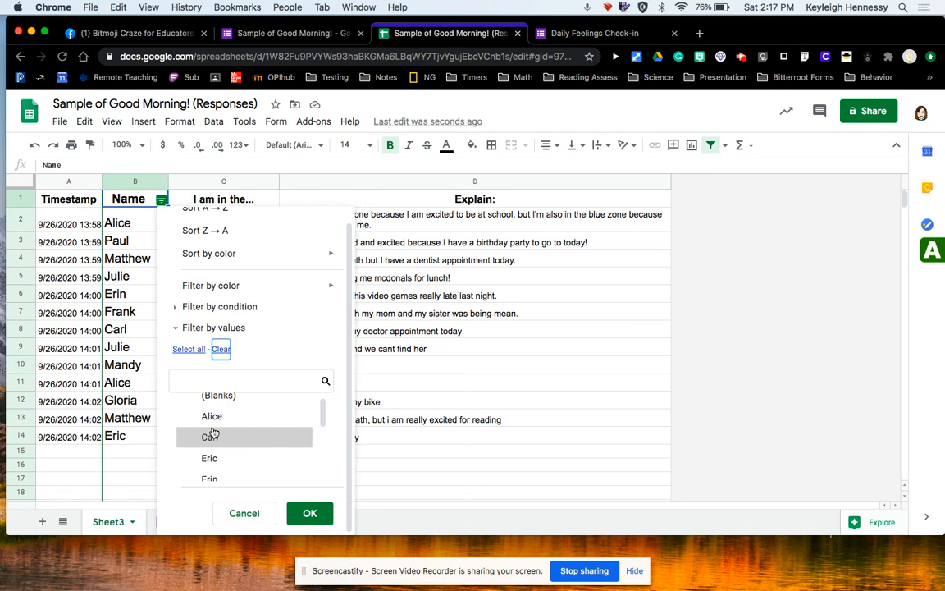
{"action": "left_click", "coordinate": [215, 458]}
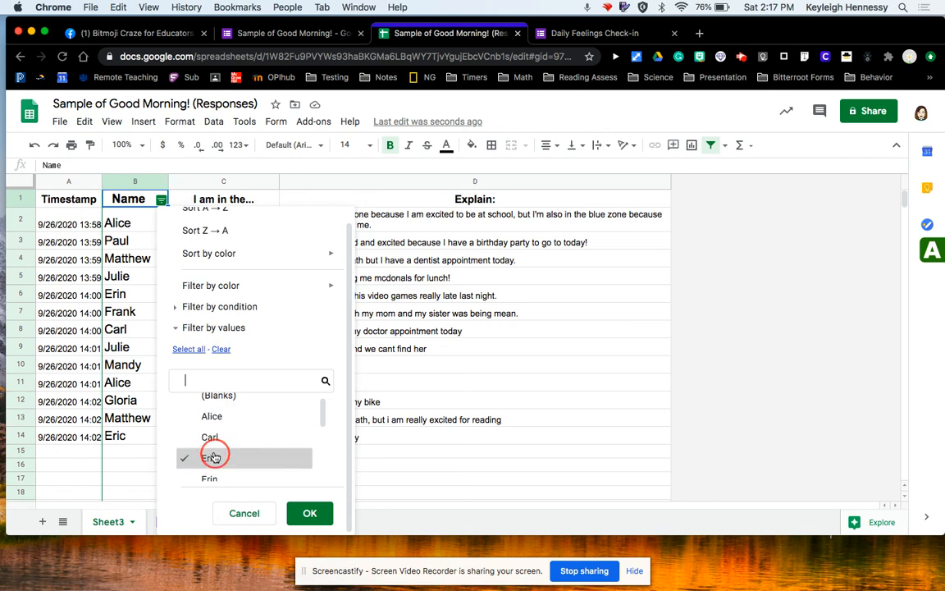
{"action": "left_click", "coordinate": [310, 513]}
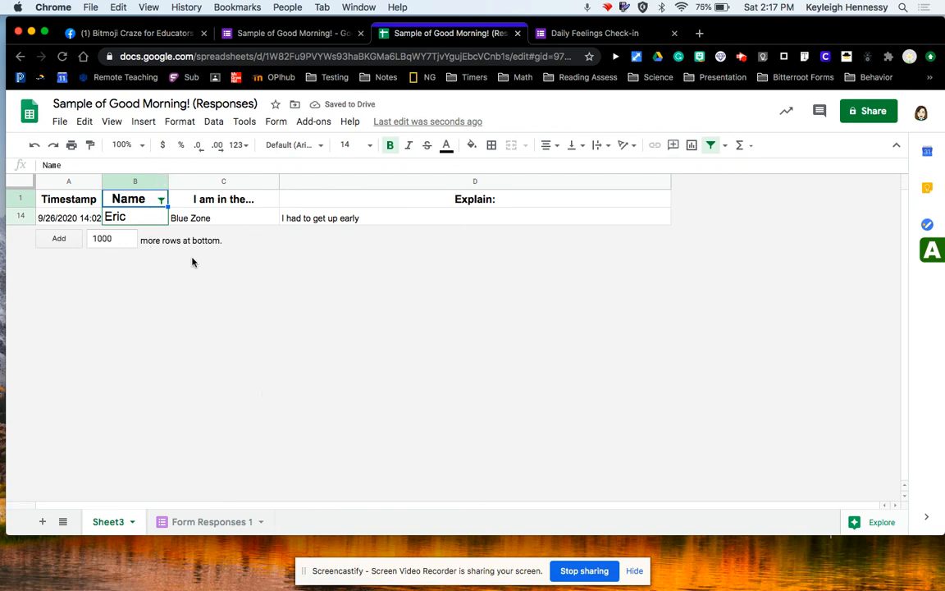
Select all values in the Name filter to show every check-in again.
{"action": "left_click", "coordinate": [161, 200]}
{"action": "left_click", "coordinate": [221, 363]}
{"action": "left_click", "coordinate": [188, 362]}
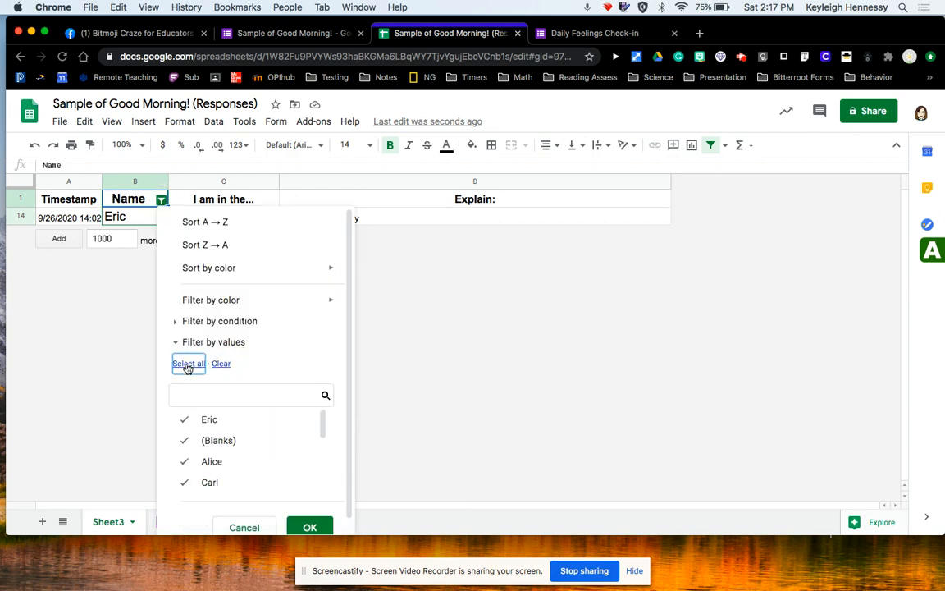
{"action": "left_click", "coordinate": [309, 526]}
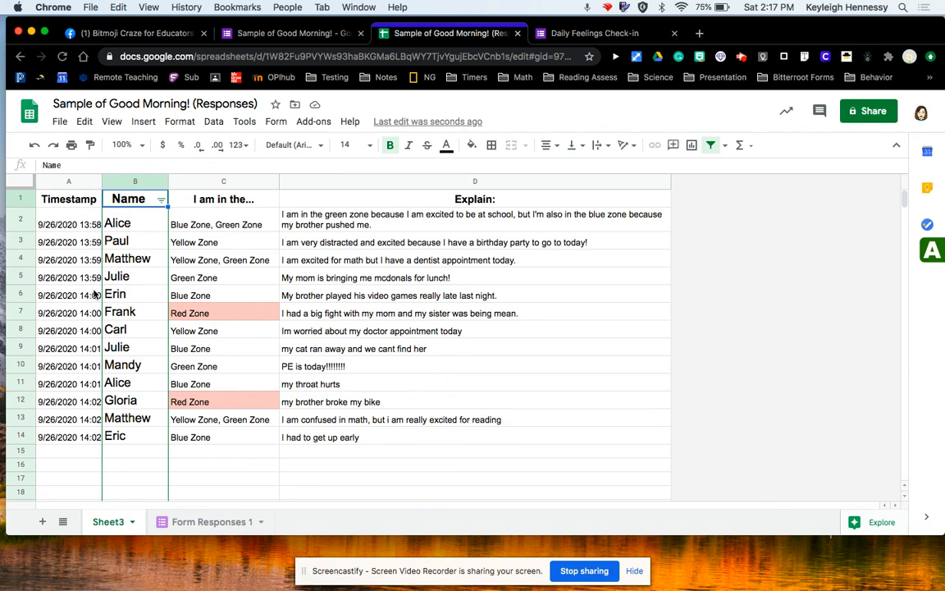
{"action": "left_click", "coordinate": [69, 200]}
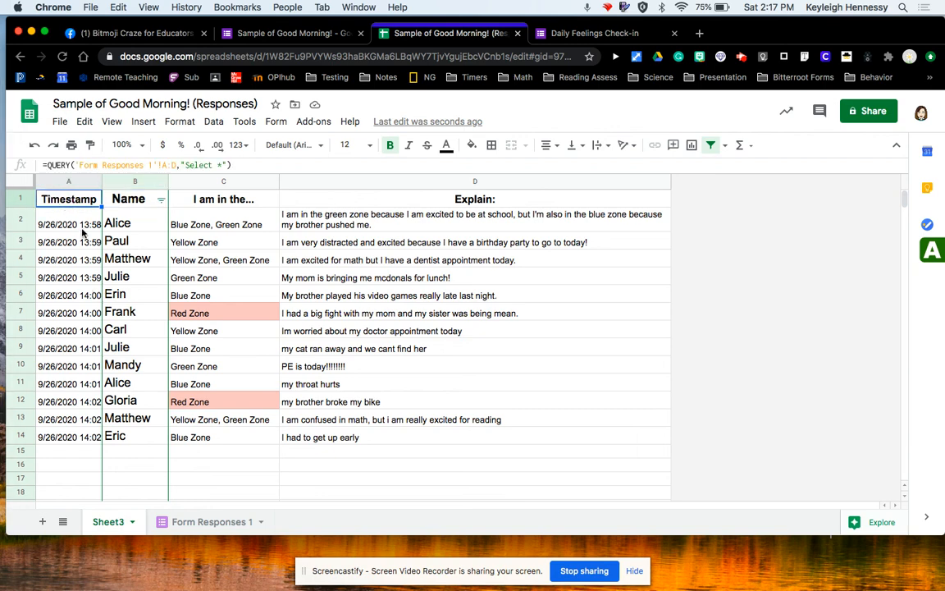
{"action": "left_click", "coordinate": [82, 234]}
{"action": "left_click", "coordinate": [222, 277]}
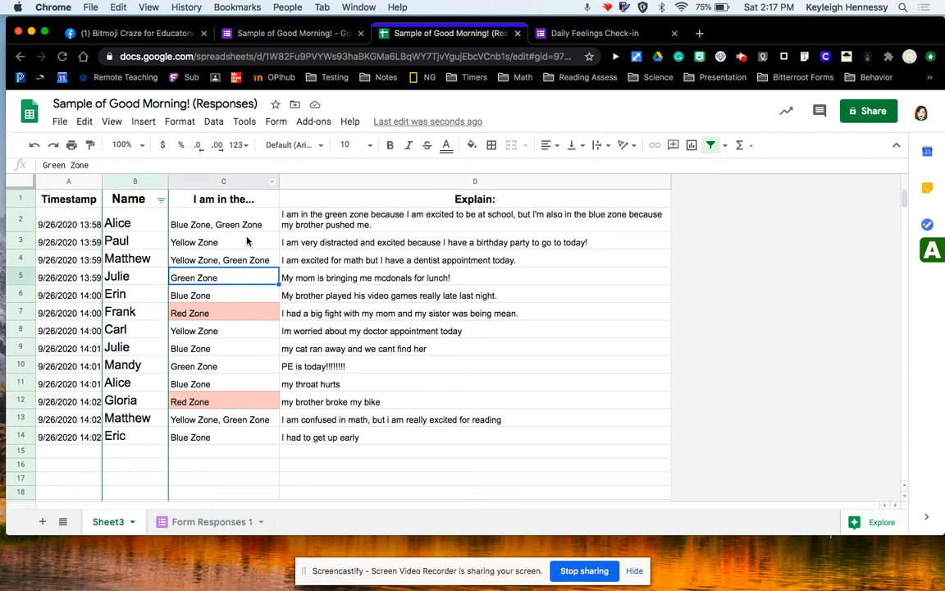